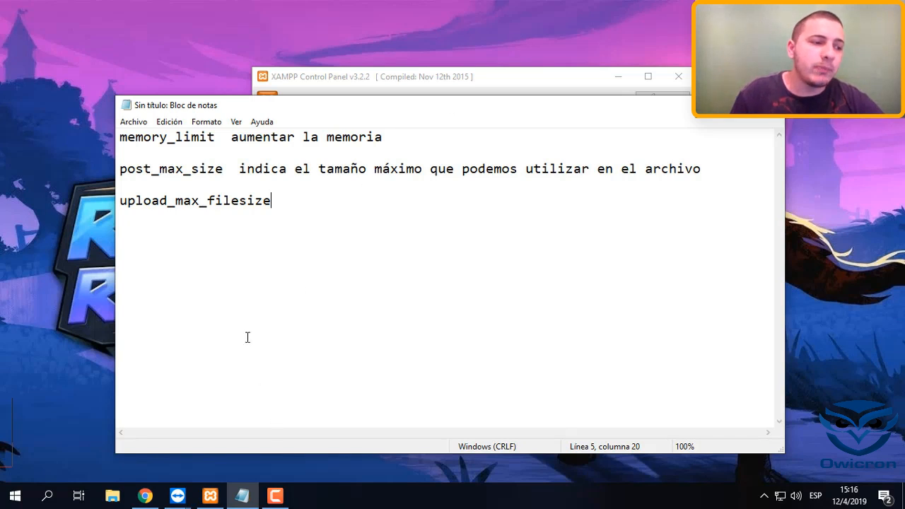
Review the memory_limit, post_max_size and upload_max_filesize directives listed in the notes
{"action": "left_click_drag", "start_coordinate": [251, 105], "coordinate": [292, 91]}
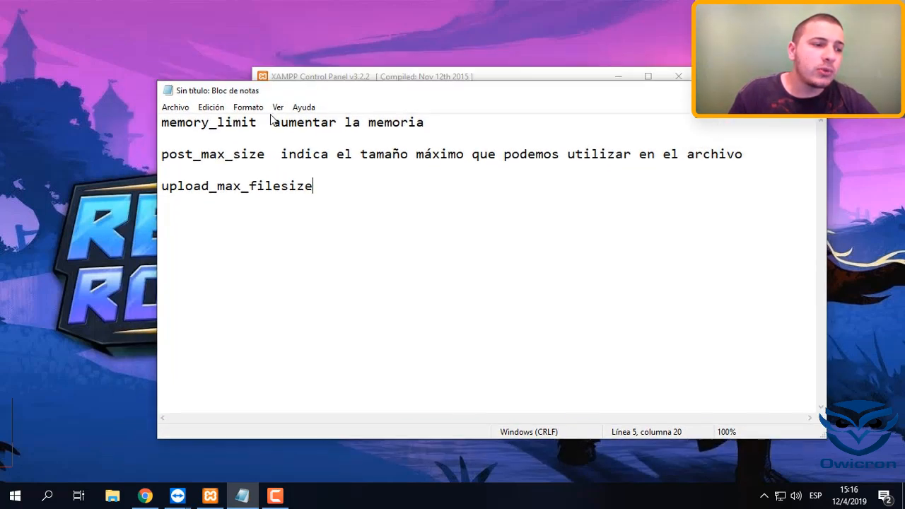
{"action": "left_click_drag", "start_coordinate": [256, 123], "coordinate": [171, 126]}
{"action": "left_click", "coordinate": [211, 144]}
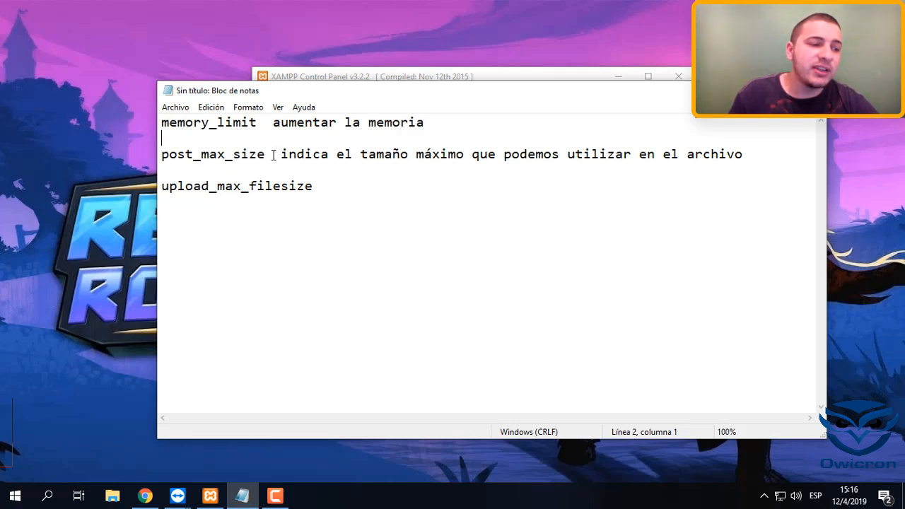
{"action": "left_click_drag", "start_coordinate": [276, 153], "coordinate": [169, 154]}
{"action": "left_click", "coordinate": [199, 191]}
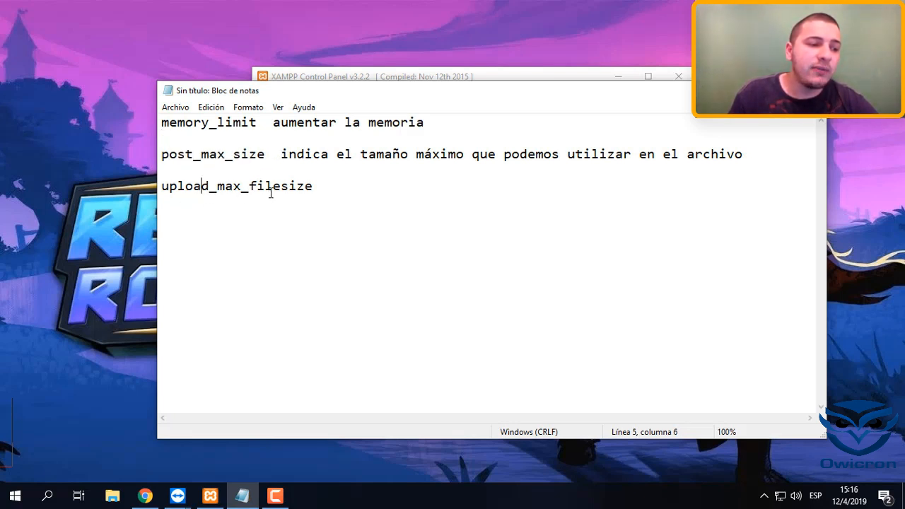
{"action": "left_click_drag", "start_coordinate": [318, 194], "coordinate": [168, 169]}
{"action": "left_click", "coordinate": [439, 225]}
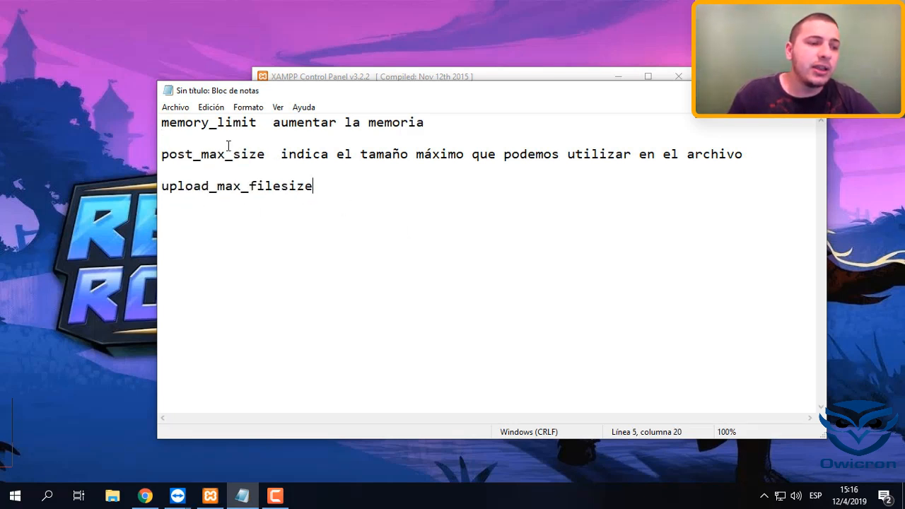
{"action": "left_click_drag", "start_coordinate": [315, 200], "coordinate": [197, 125]}
{"action": "left_click", "coordinate": [348, 239]}
{"action": "left_click_drag", "start_coordinate": [332, 195], "coordinate": [160, 123]}
{"action": "left_click", "coordinate": [323, 225]}
Open Apache's PHP configuration file, php.ini, from the XAMPP Control Panel
{"action": "left_click", "coordinate": [480, 73]}
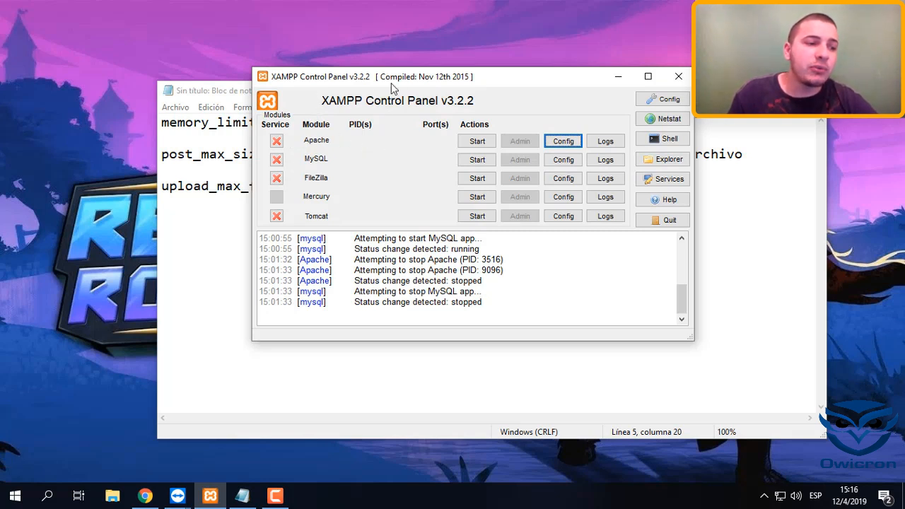
{"action": "left_click_drag", "start_coordinate": [391, 83], "coordinate": [367, 95]}
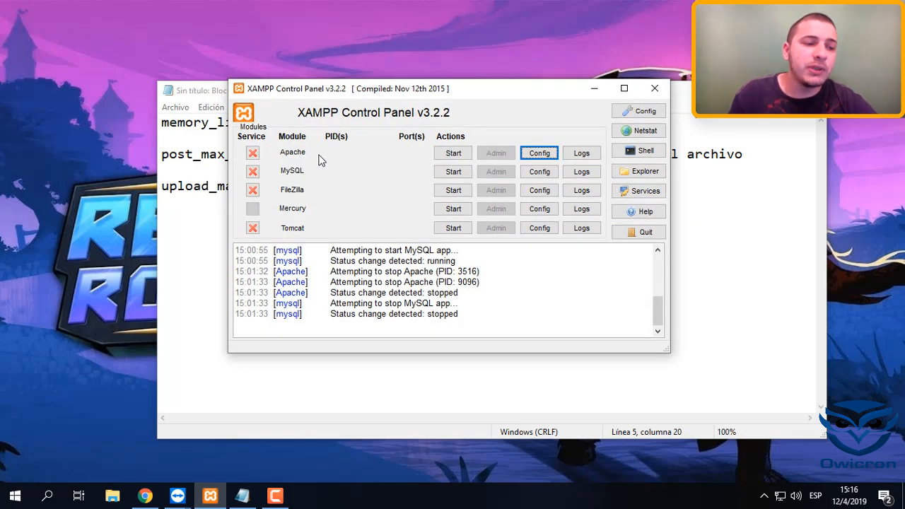
{"action": "left_click", "coordinate": [545, 155]}
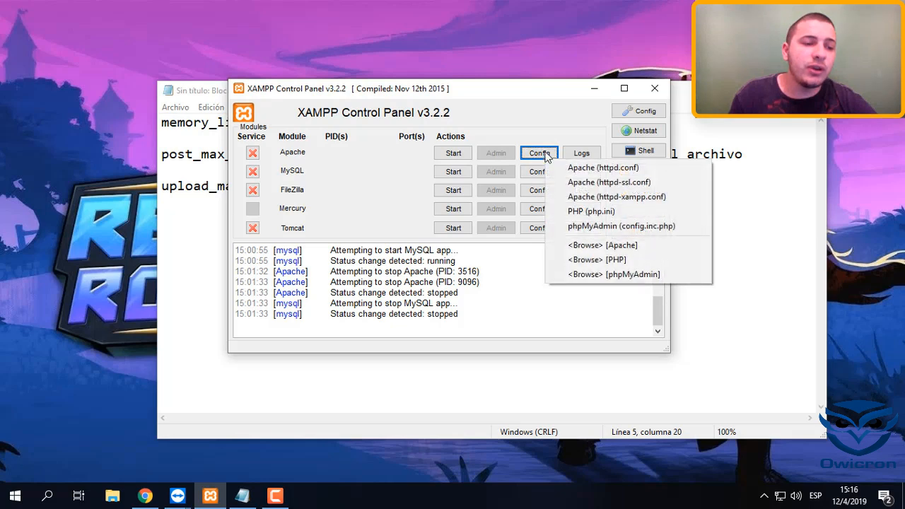
{"action": "left_click", "coordinate": [584, 214]}
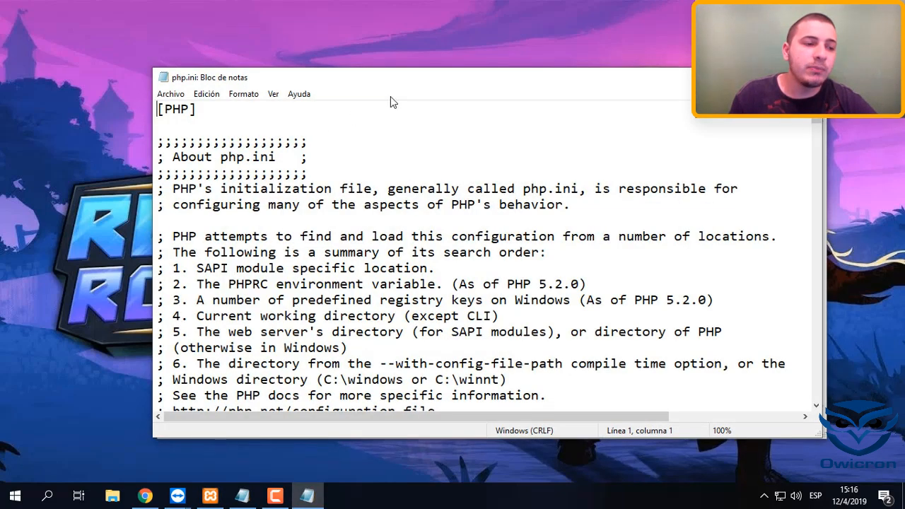
{"action": "left_click_drag", "start_coordinate": [434, 83], "coordinate": [395, 94]}
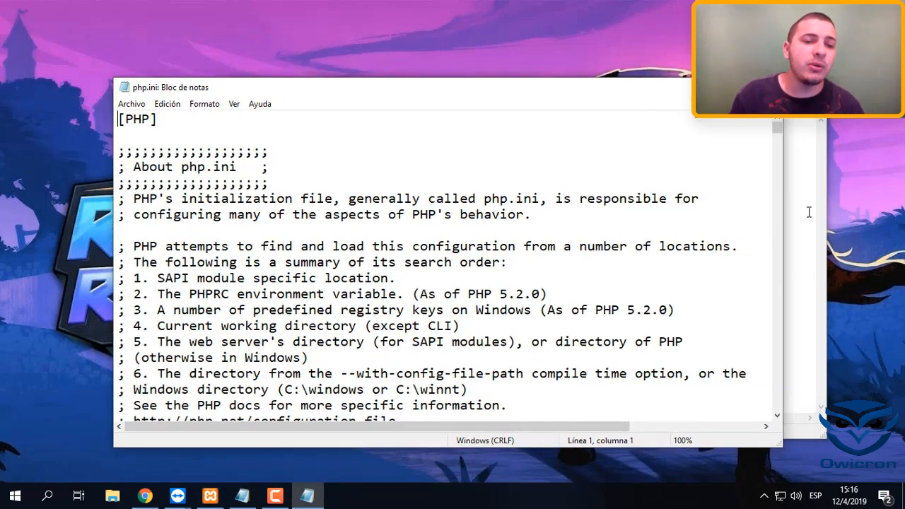
Return to the notes and copy the directive name memory_limit
{"action": "left_click", "coordinate": [802, 188]}
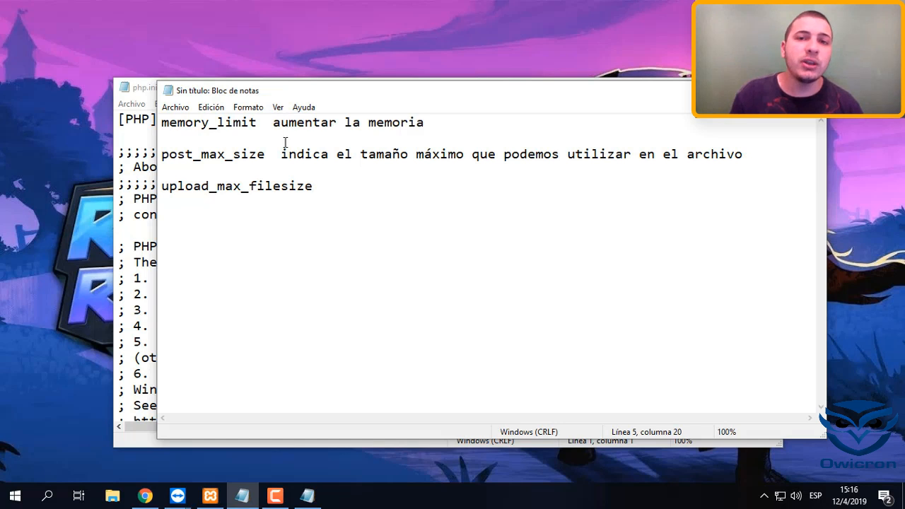
{"action": "left_click_drag", "start_coordinate": [341, 189], "coordinate": [186, 123]}
{"action": "left_click", "coordinate": [367, 259]}
{"action": "left_click_drag", "start_coordinate": [258, 122], "coordinate": [169, 123]}
{"action": "left_click", "coordinate": [240, 134]}
{"action": "left_click_drag", "start_coordinate": [261, 123], "coordinate": [157, 121]}
{"action": "key", "text": "ctrl+c"}
Search php.ini for the copied memory_limit directive
{"action": "left_click", "coordinate": [134, 199]}
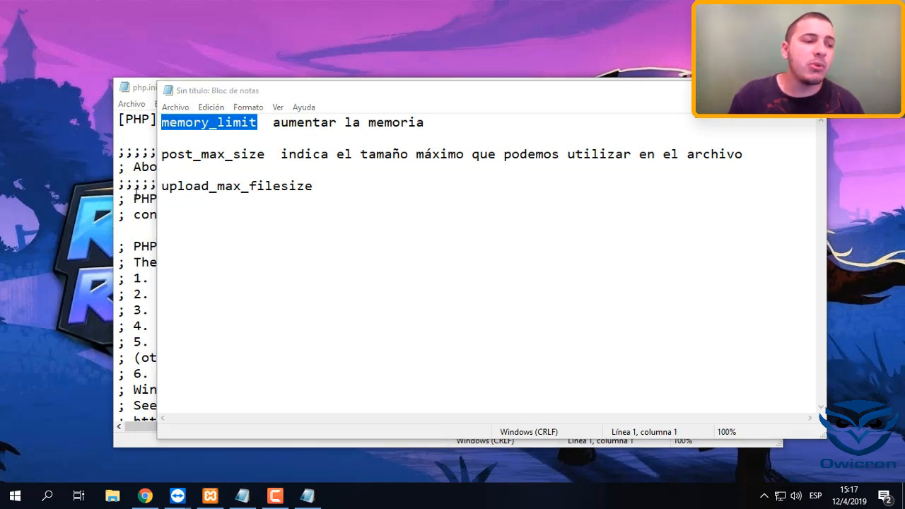
{"action": "key", "text": "ctrl+f"}
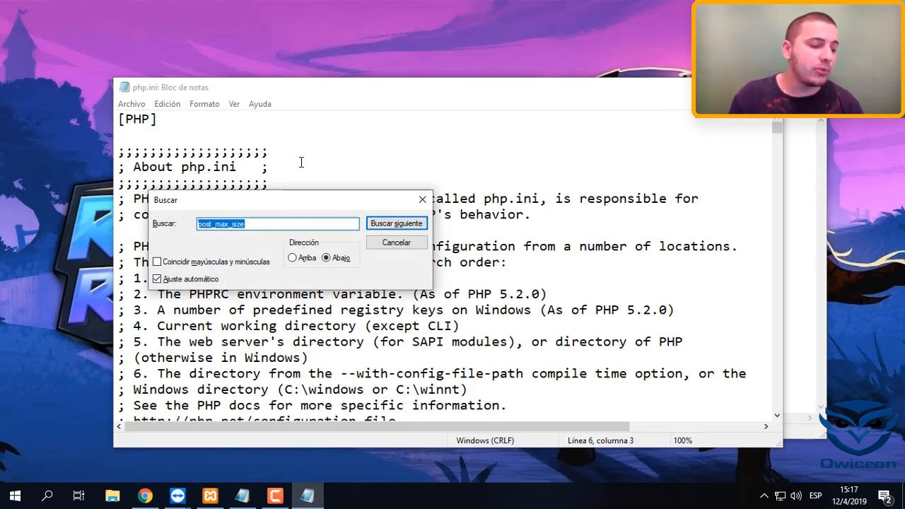
{"action": "key", "text": "ctrl+v"}
{"action": "key", "text": "Return"}
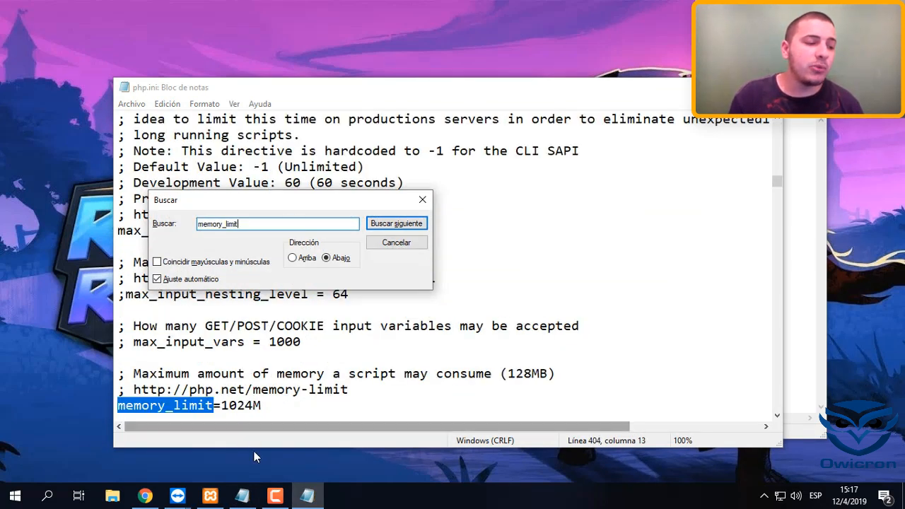
Examine the value assigned to memory_limit in php.ini
{"action": "left_click", "coordinate": [246, 406]}
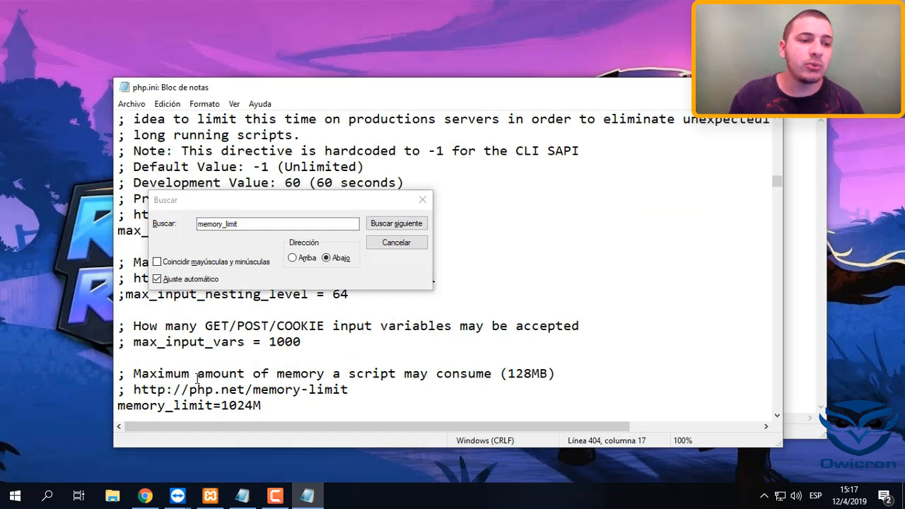
{"action": "left_click", "coordinate": [223, 408]}
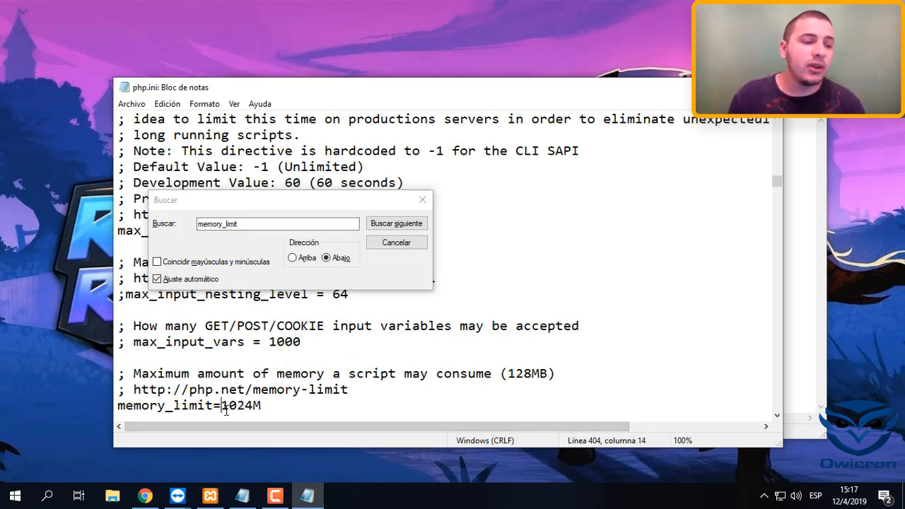
{"action": "left_click_drag", "start_coordinate": [226, 409], "coordinate": [253, 406]}
{"action": "left_click", "coordinate": [234, 422]}
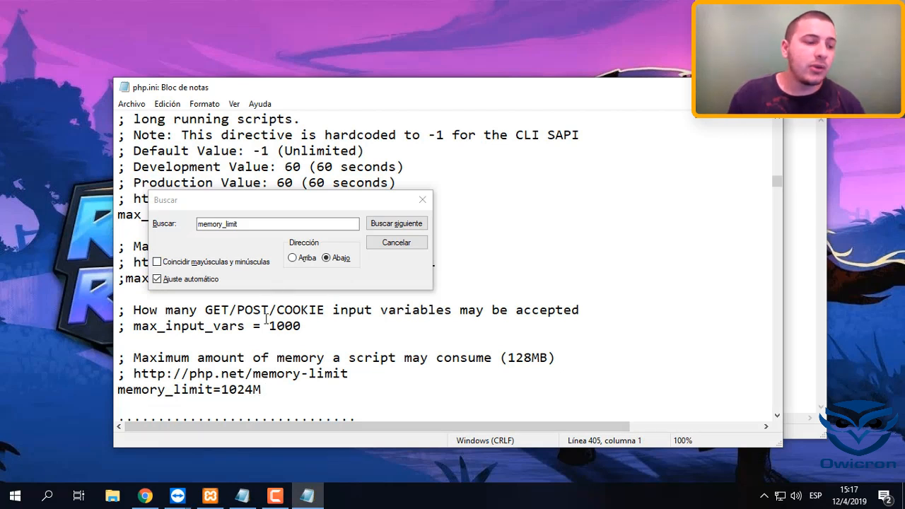
{"action": "left_click_drag", "start_coordinate": [222, 390], "coordinate": [261, 390]}
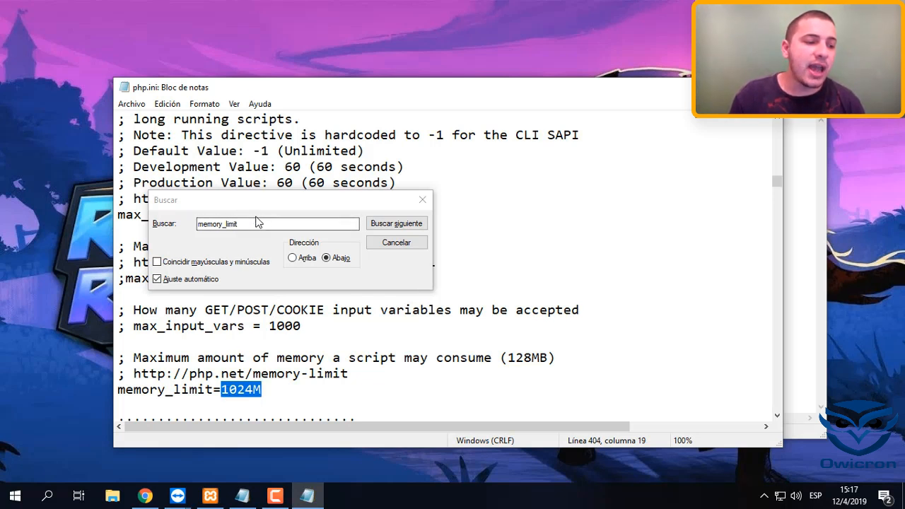
{"action": "left_click", "coordinate": [248, 309]}
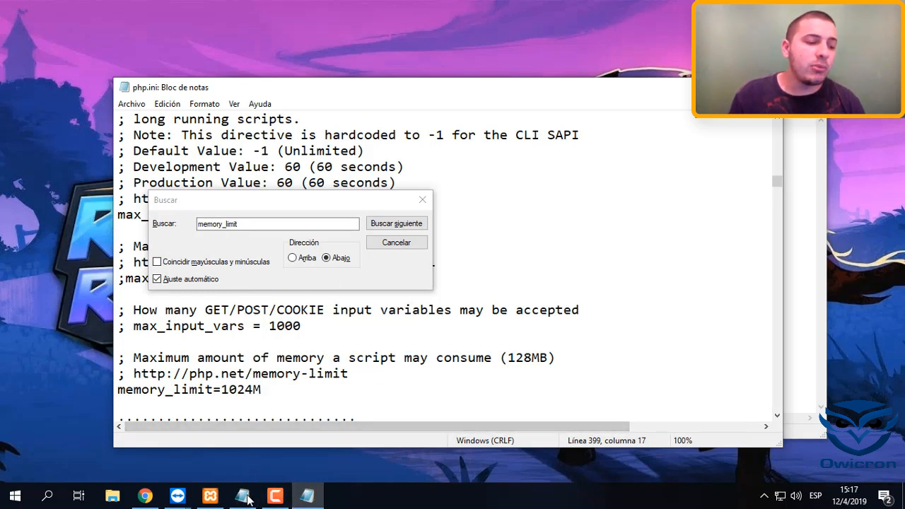
Copy post_max_size from the notes and enter it as the search term for php.ini
{"action": "mouse_move", "coordinate": [243, 495]}
{"action": "left_click", "coordinate": [277, 454]}
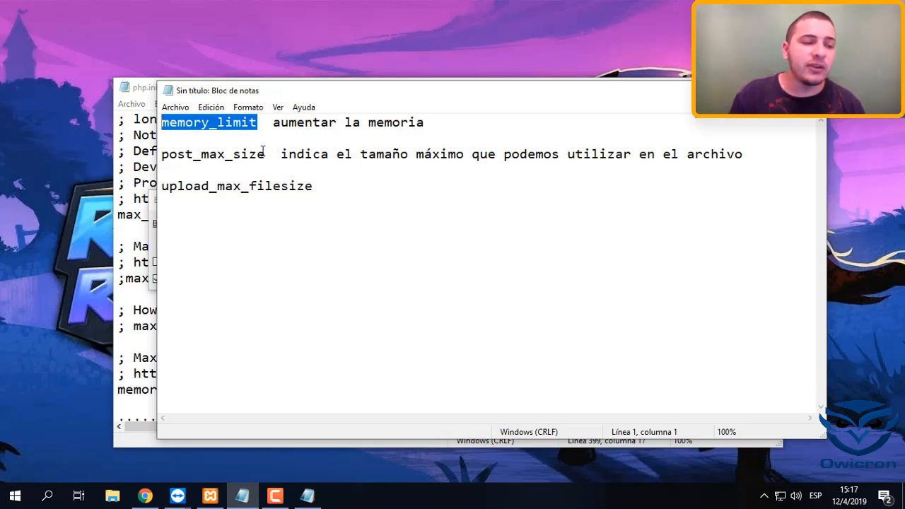
{"action": "left_click_drag", "start_coordinate": [273, 154], "coordinate": [162, 151]}
{"action": "key", "text": "ctrl+c"}
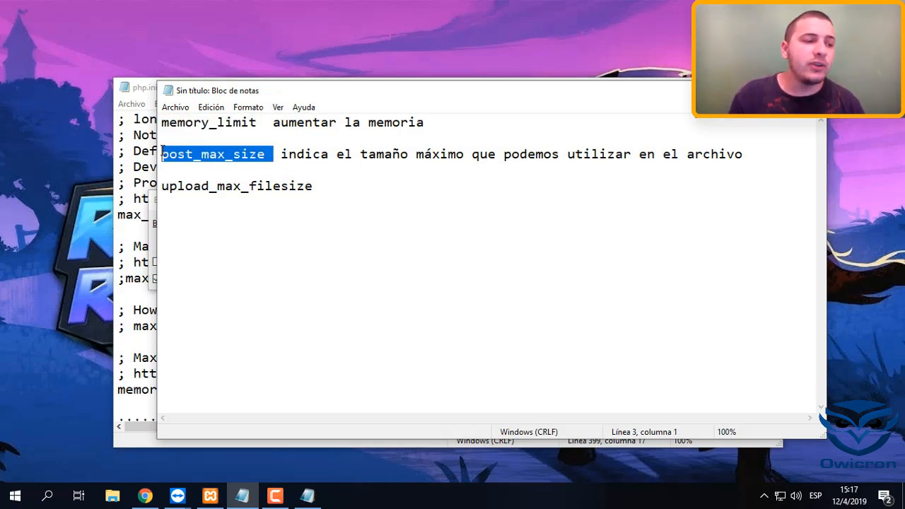
{"action": "key", "text": "alt+Tab"}
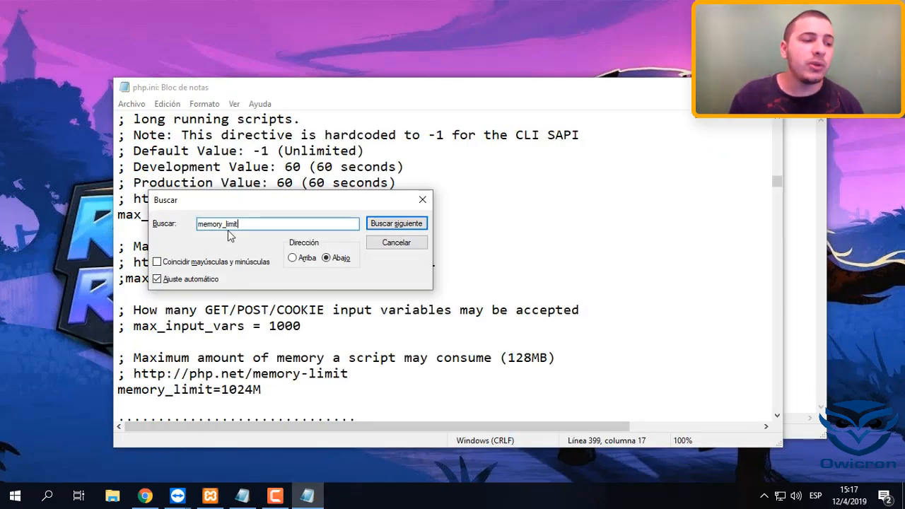
{"action": "left_click_drag", "start_coordinate": [258, 221], "coordinate": [155, 222]}
{"action": "key", "text": "ctrl+v"}
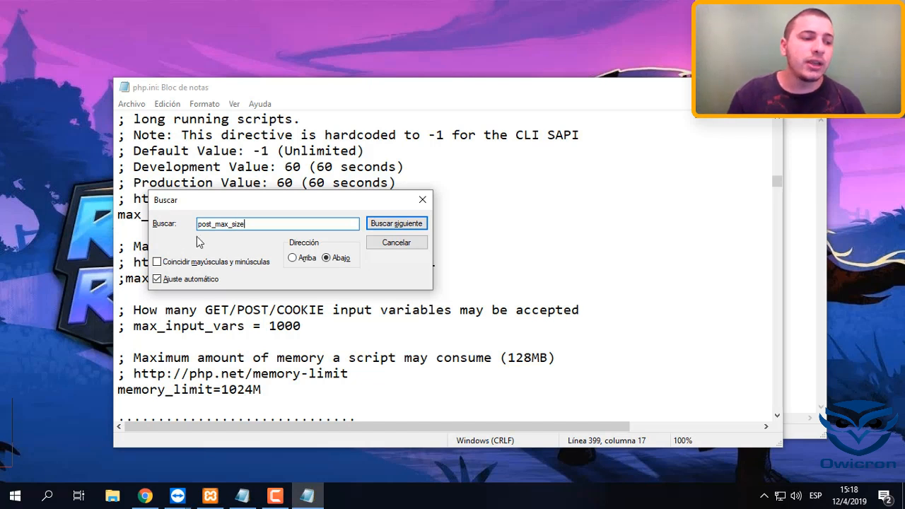
Find post_max_size in php.ini, keeping the search dialog clear of the text
{"action": "left_click_drag", "start_coordinate": [243, 207], "coordinate": [331, 208]}
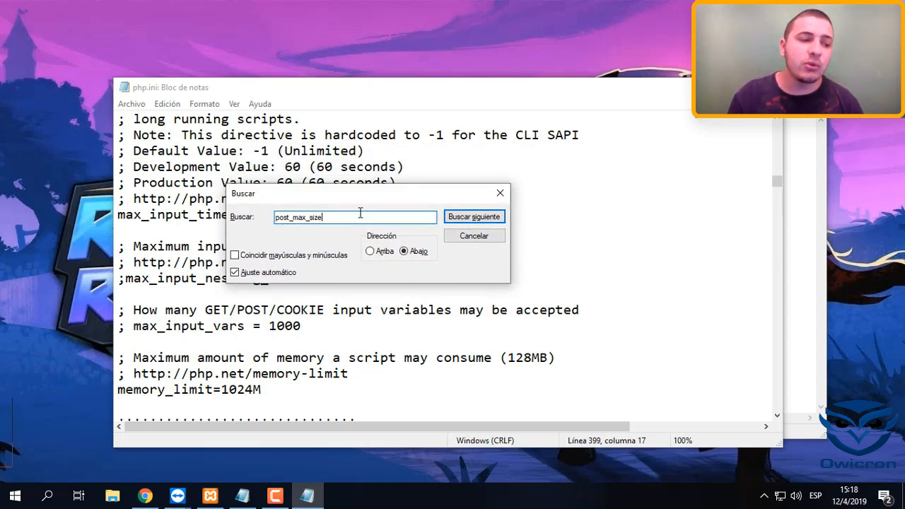
{"action": "double_click", "coordinate": [359, 217]}
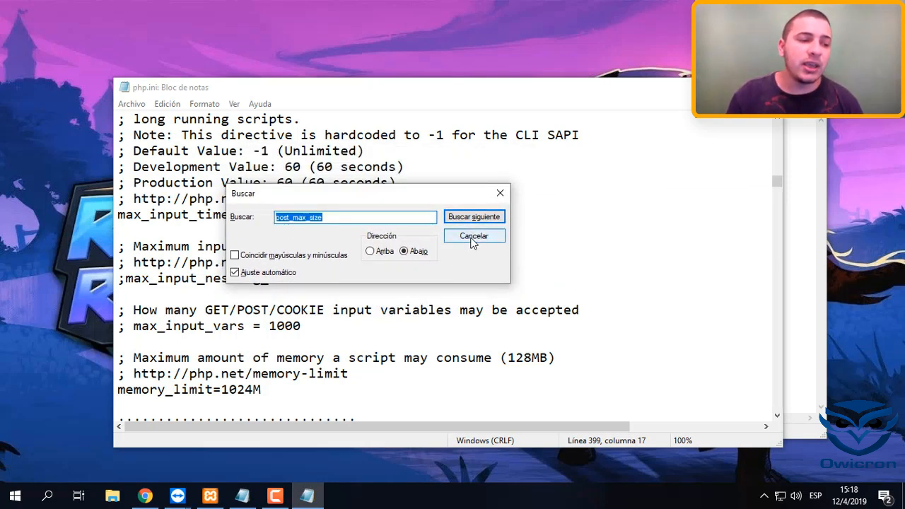
{"action": "left_click_drag", "start_coordinate": [374, 192], "coordinate": [477, 226]}
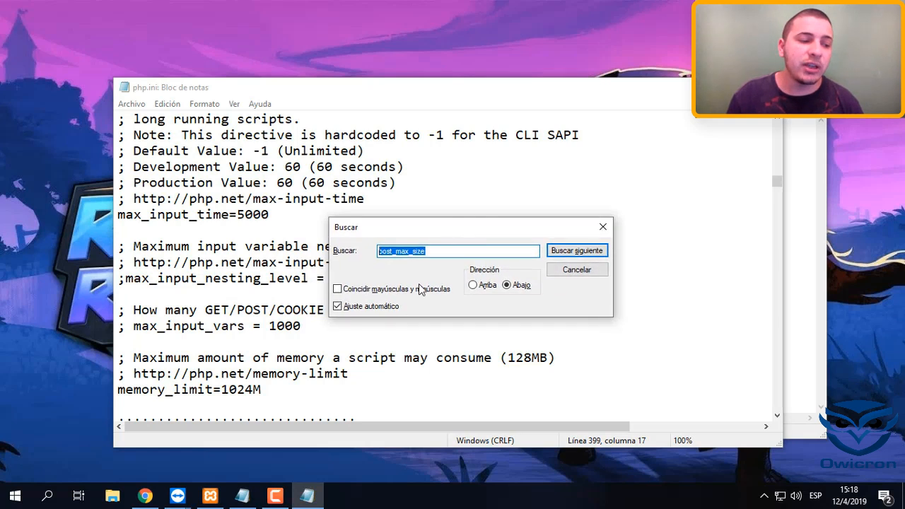
{"action": "left_click", "coordinate": [460, 255]}
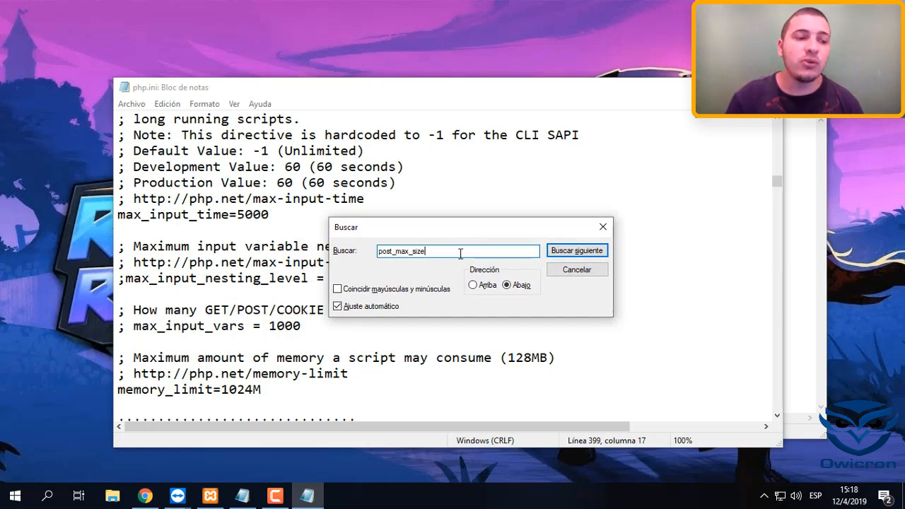
{"action": "key", "text": "Return"}
{"action": "left_click_drag", "start_coordinate": [410, 227], "coordinate": [566, 220]}
Set post_max_size to 64M in php.ini
{"action": "left_click_drag", "start_coordinate": [229, 406], "coordinate": [238, 406]}
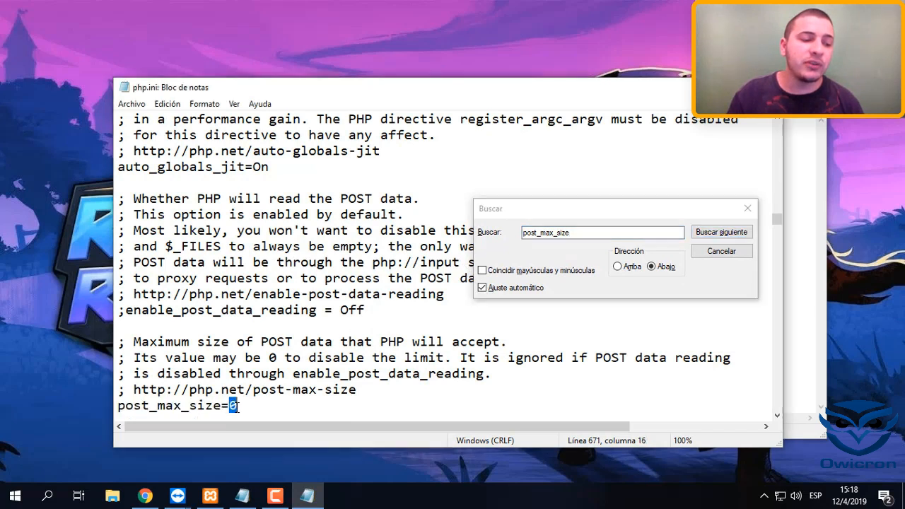
{"action": "left_click", "coordinate": [239, 406]}
{"action": "key", "text": "BackSpace"}
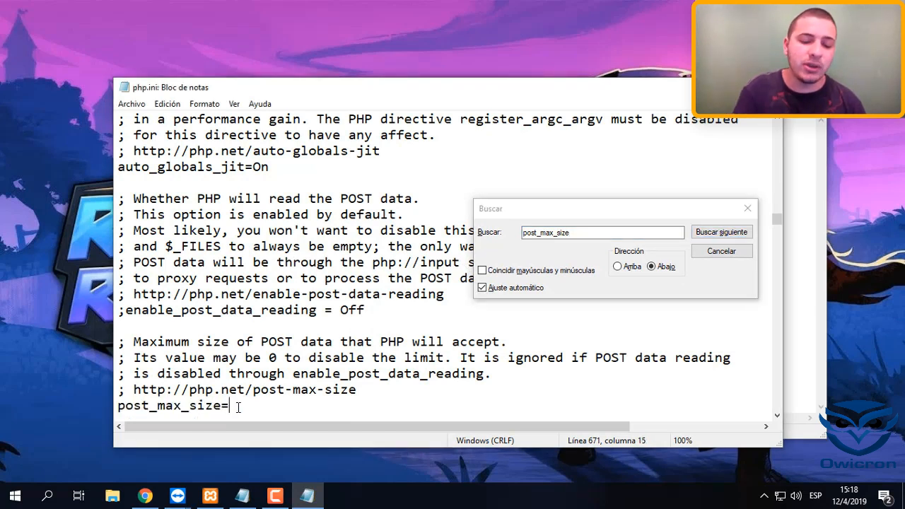
{"action": "type", "text": "64M"}
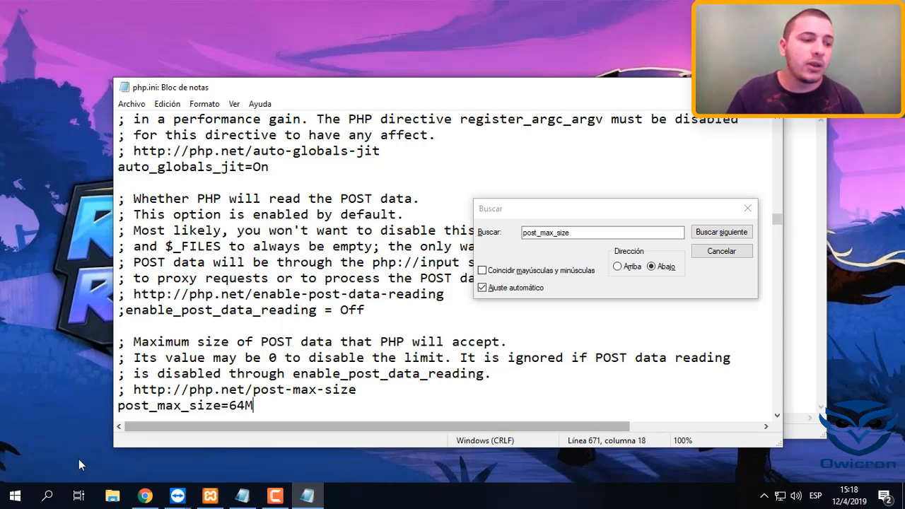
Replace the post_max_size value with 32M
{"action": "left_click_drag", "start_coordinate": [229, 405], "coordinate": [273, 405]}
{"action": "type", "text": "3"}
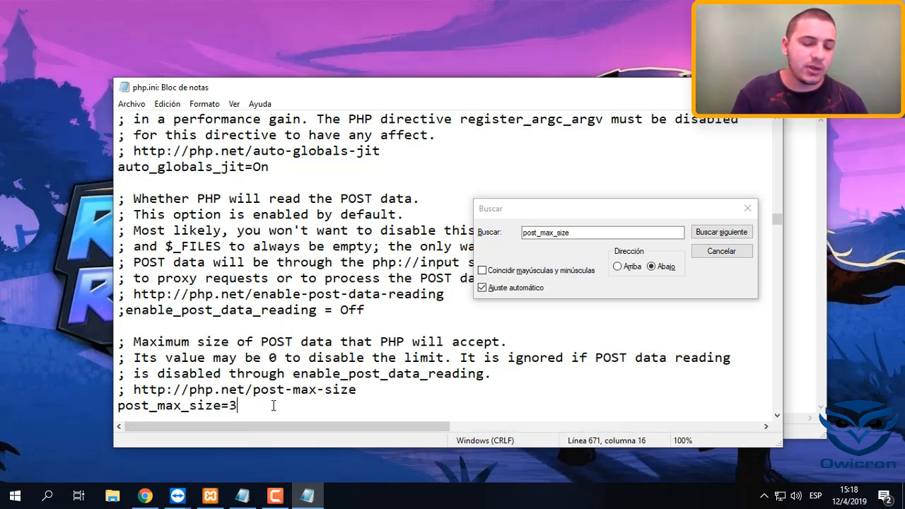
{"action": "type", "text": "2M"}
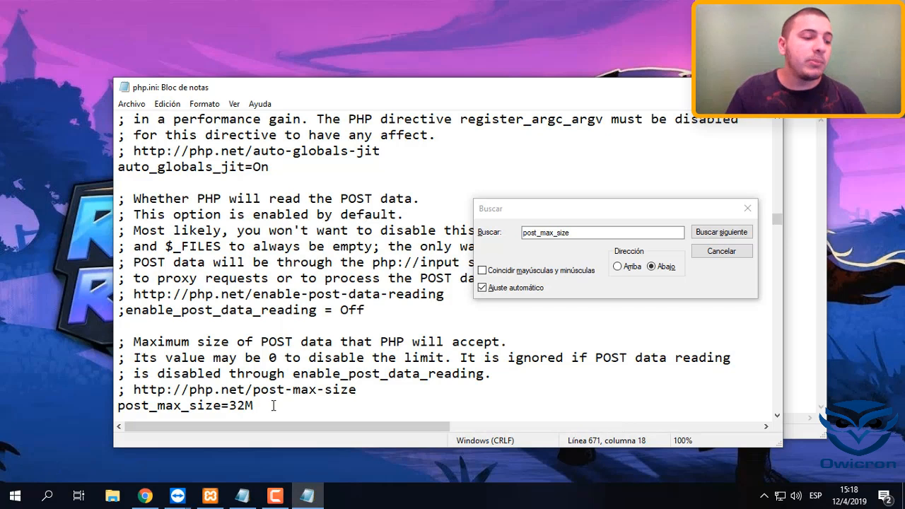
Set post_max_size to 0 to disable the POST size limit, and reposition the search dialog
{"action": "left_click_drag", "start_coordinate": [237, 405], "coordinate": [274, 410]}
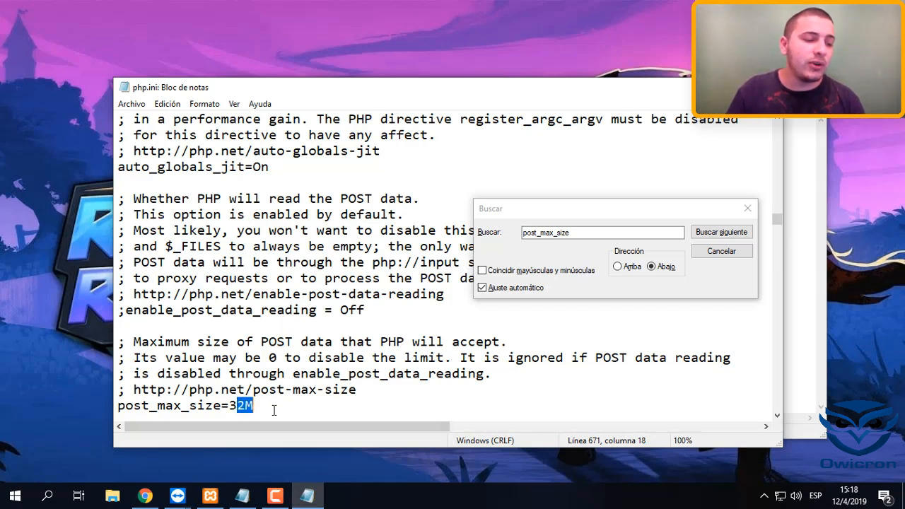
{"action": "key", "text": "BackSpace"}
{"action": "key", "text": "BackSpace"}
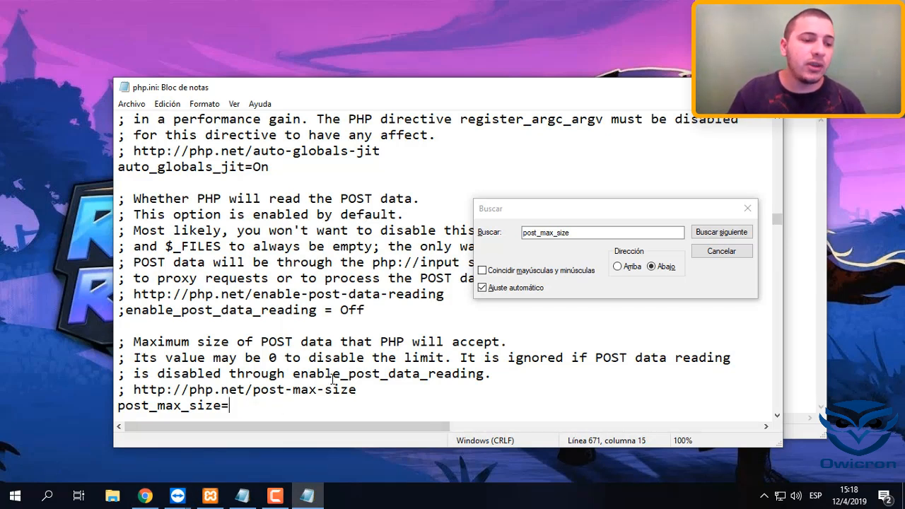
{"action": "left_click_drag", "start_coordinate": [519, 211], "coordinate": [461, 218]}
{"action": "left_click", "coordinate": [258, 403]}
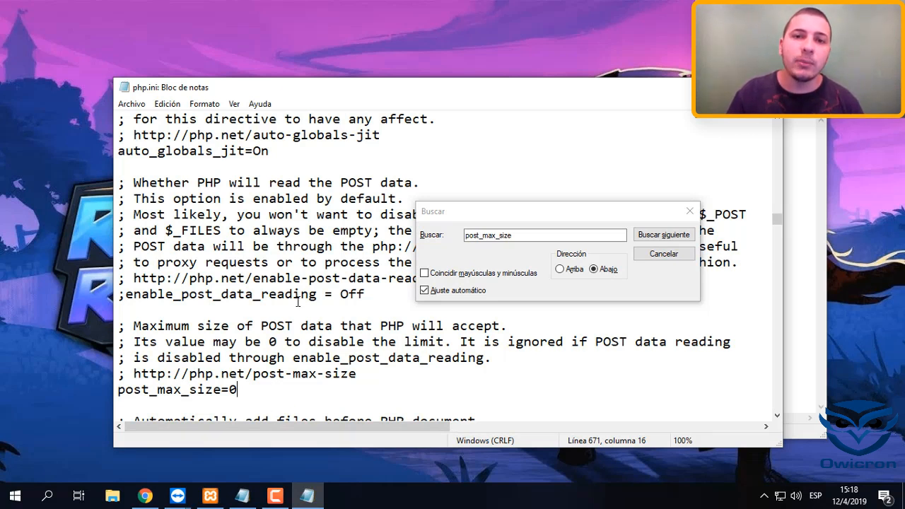
{"action": "left_click_drag", "start_coordinate": [509, 210], "coordinate": [507, 220]}
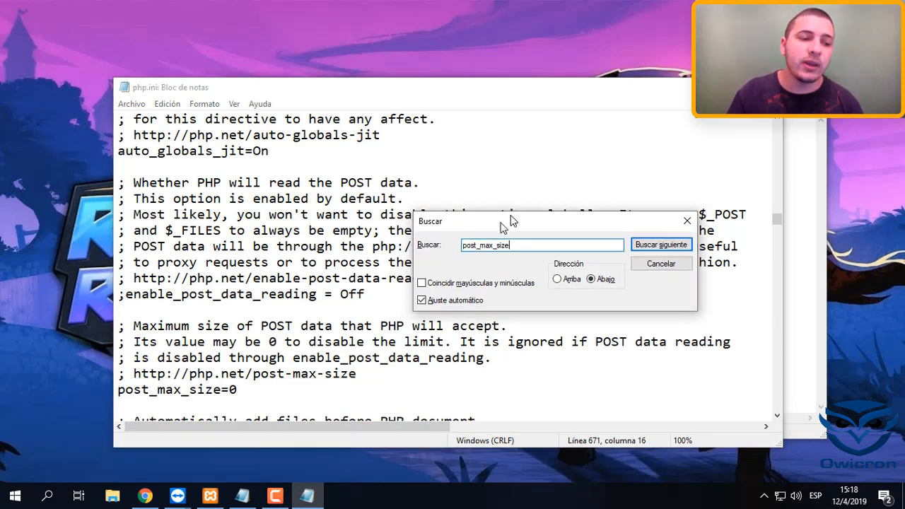
Close the search dialog and replace the post_max_size value in php.ini with 64M
{"action": "left_click", "coordinate": [659, 264]}
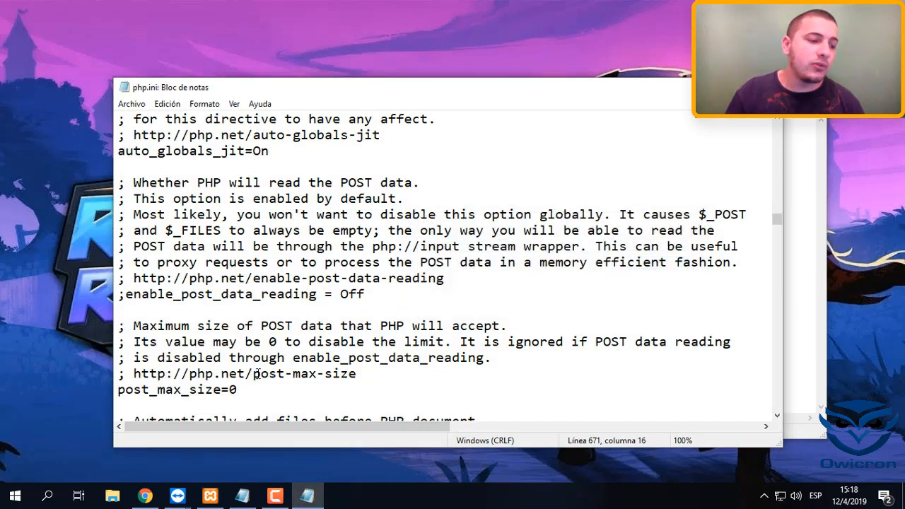
{"action": "left_click", "coordinate": [817, 200]}
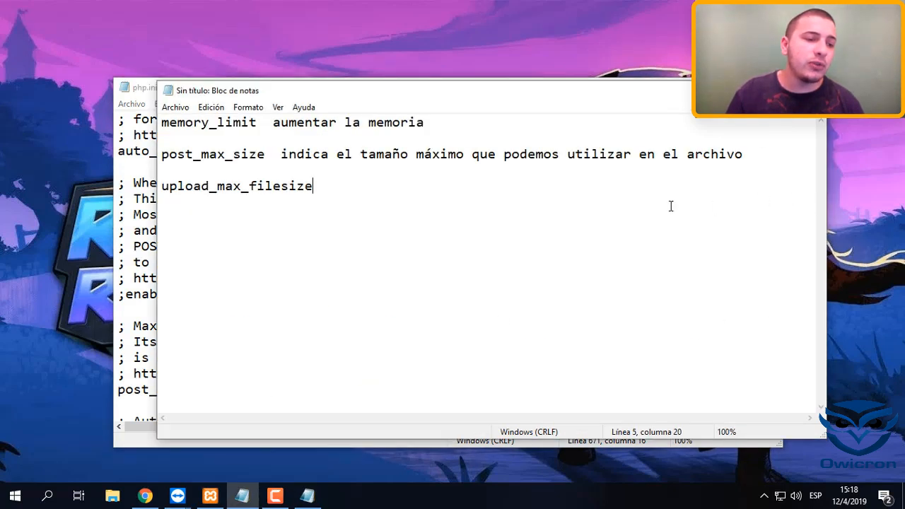
{"action": "left_click", "coordinate": [113, 231]}
{"action": "left_click_drag", "start_coordinate": [239, 390], "coordinate": [141, 397]}
{"action": "left_click", "coordinate": [153, 395]}
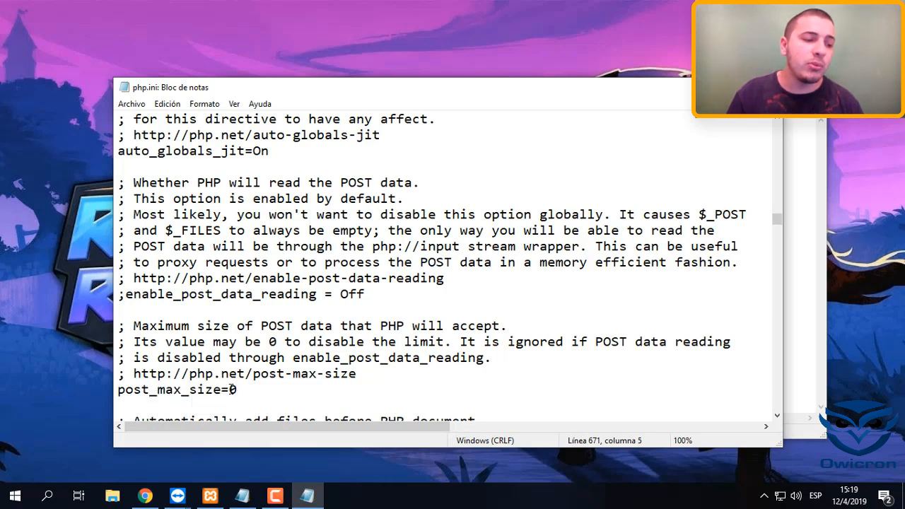
{"action": "left_click_drag", "start_coordinate": [231, 389], "coordinate": [238, 390]}
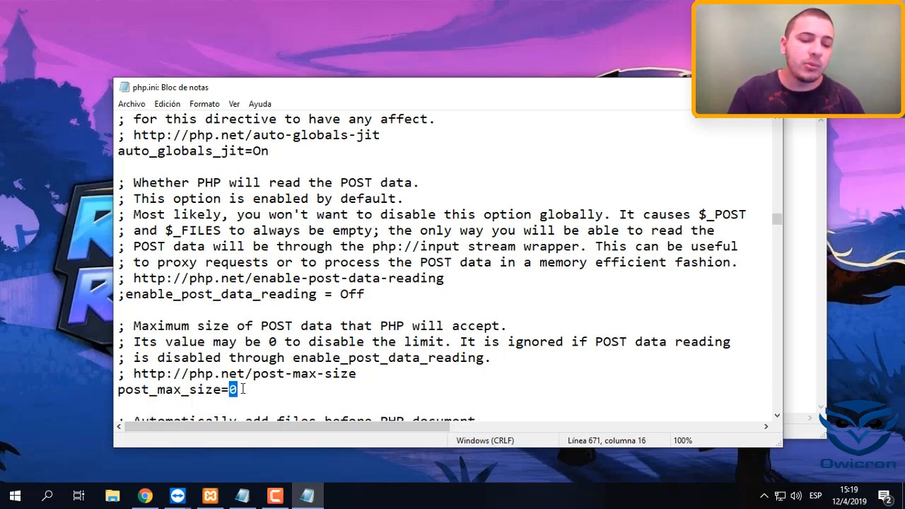
{"action": "type", "text": "4"}
{"action": "key", "text": "BackSpace"}
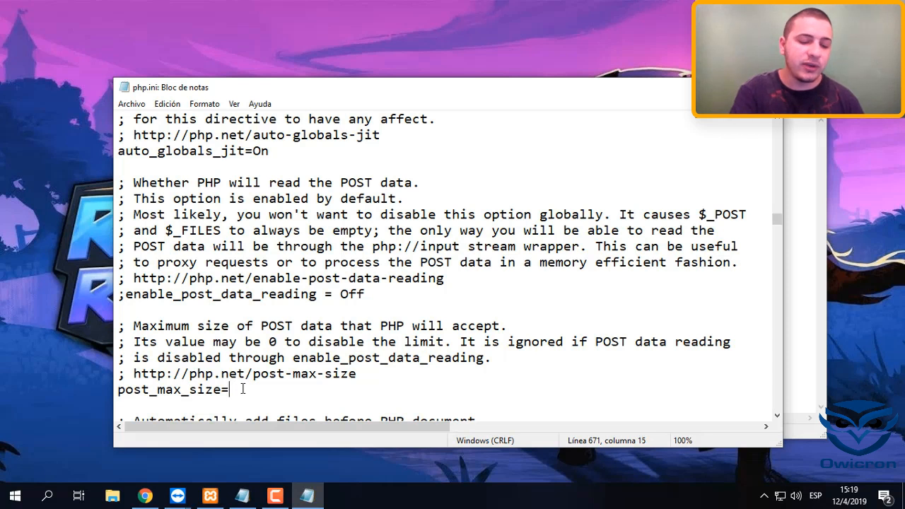
{"action": "type", "text": "64M"}
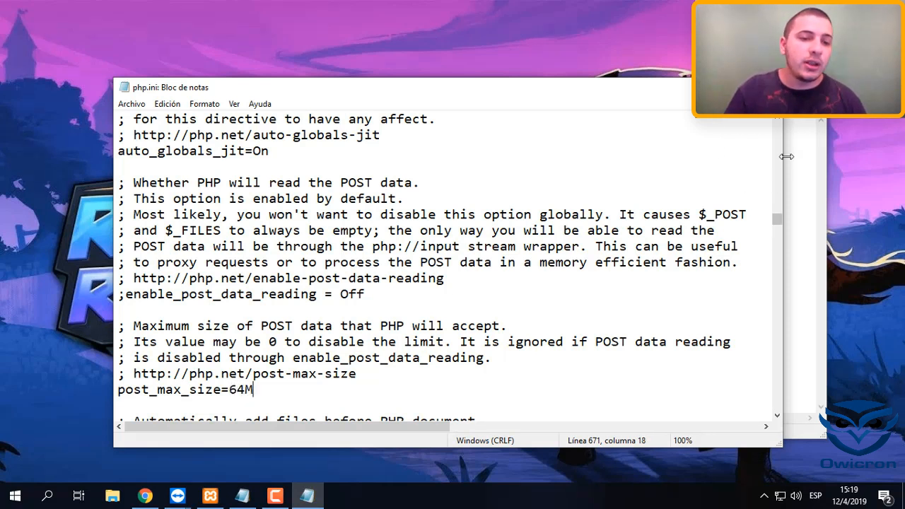
{"action": "left_click", "coordinate": [811, 155]}
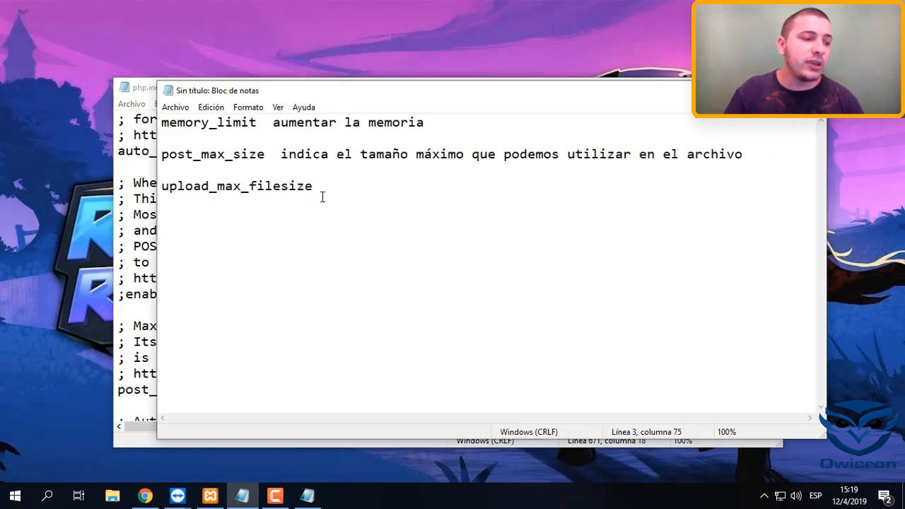
{"action": "left_click_drag", "start_coordinate": [321, 191], "coordinate": [164, 173]}
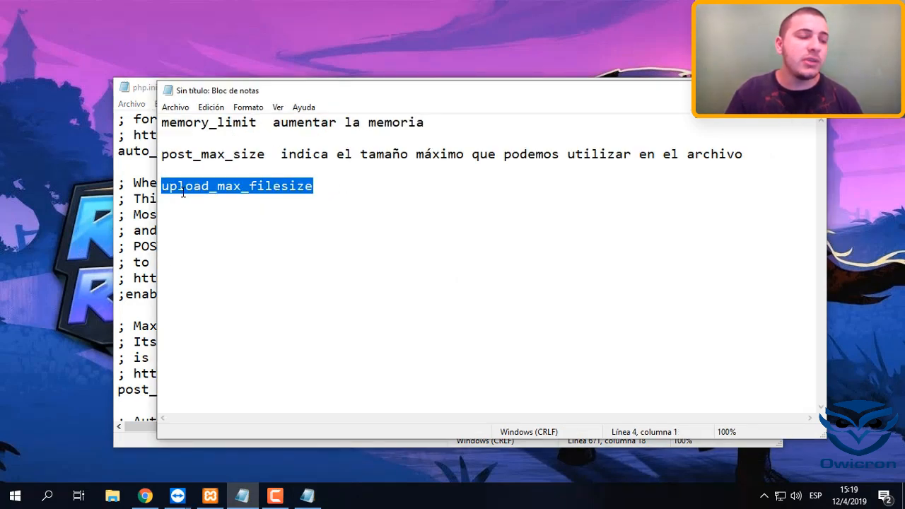
{"action": "left_click", "coordinate": [209, 200]}
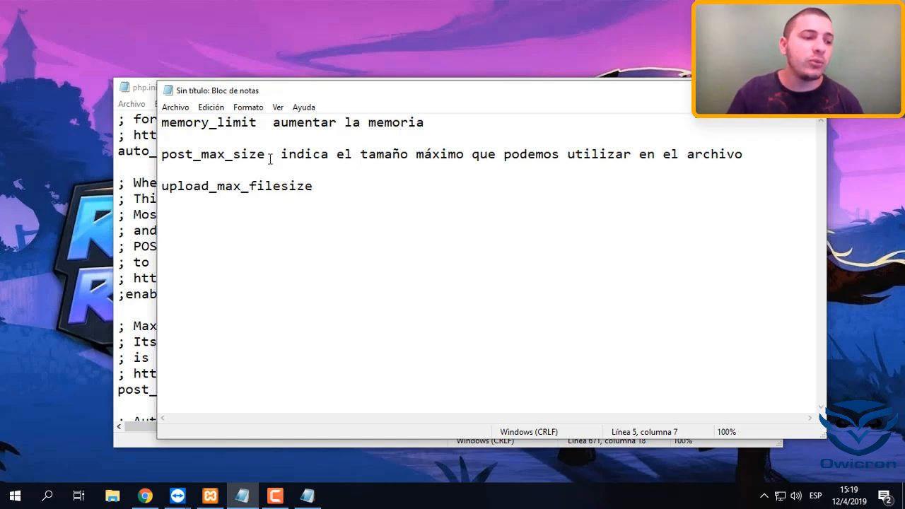
{"action": "left_click_drag", "start_coordinate": [273, 156], "coordinate": [167, 163]}
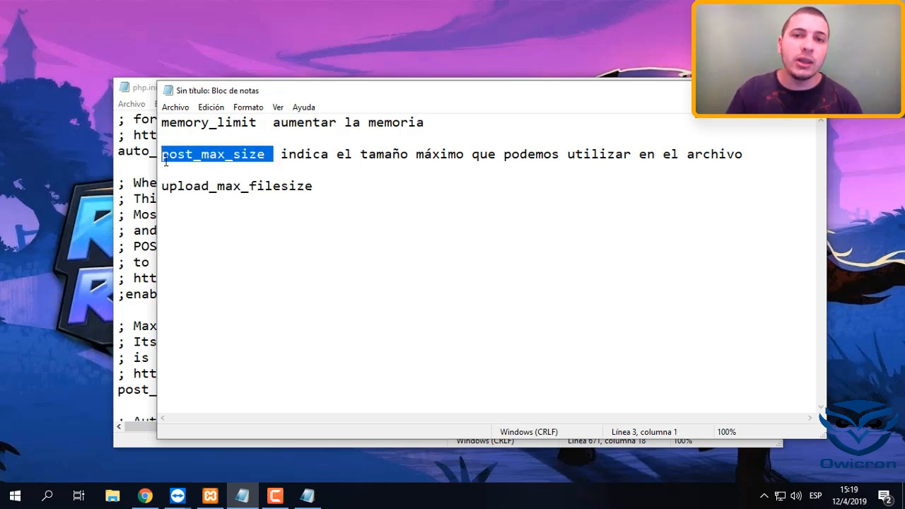
{"action": "left_click", "coordinate": [122, 238]}
{"action": "key", "text": "ctrl+f"}
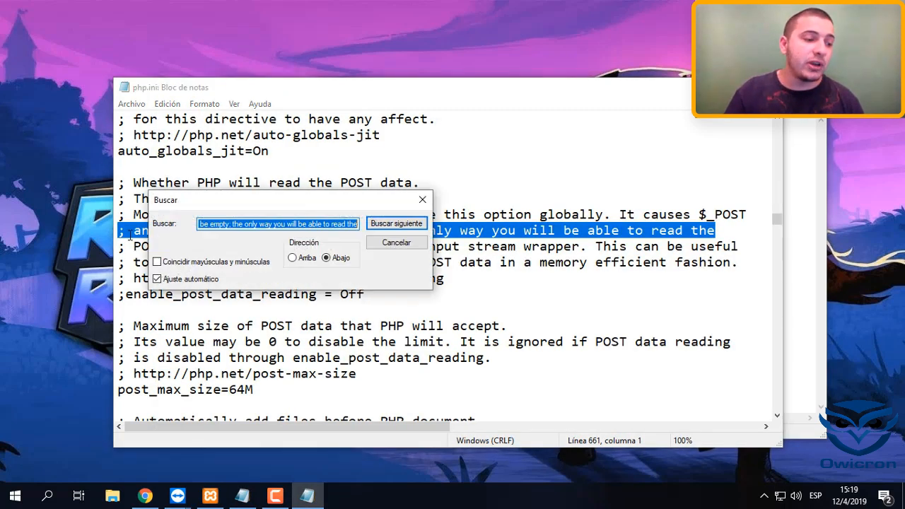
{"action": "left_click", "coordinate": [394, 245]}
{"action": "left_click", "coordinate": [393, 247]}
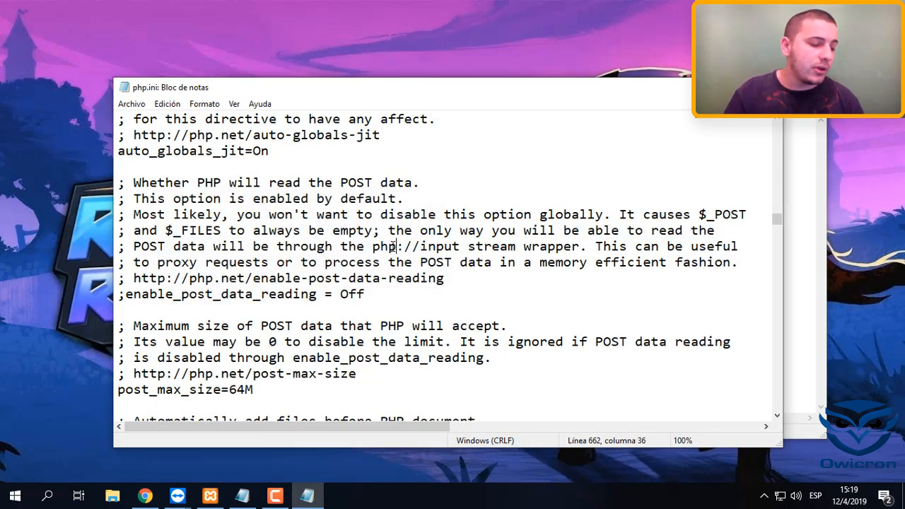
{"action": "key", "text": "ctrl+f"}
{"action": "key", "text": "BackSpace"}
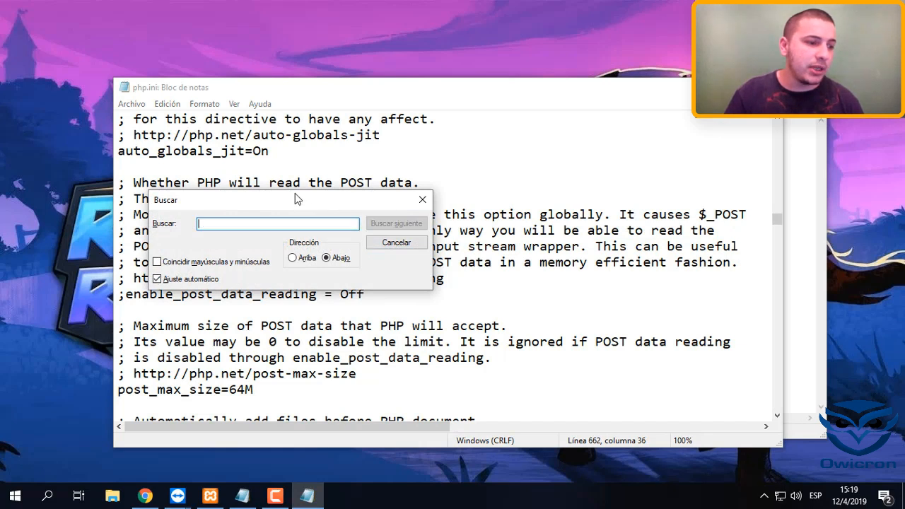
{"action": "left_click", "coordinate": [422, 199]}
{"action": "left_click", "coordinate": [471, 177]}
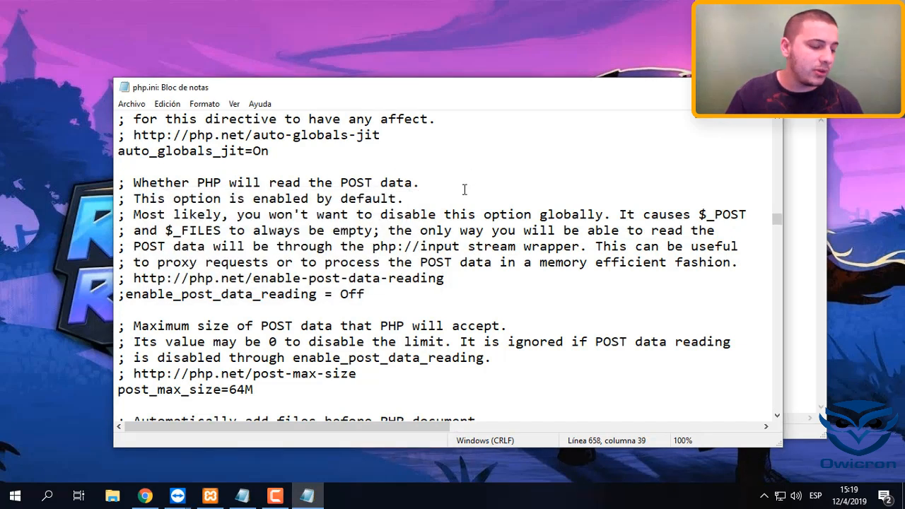
Copy the directive name upload_max_filesize from the untitled notes and search php.ini for it
{"action": "key", "text": "ctrl+f"}
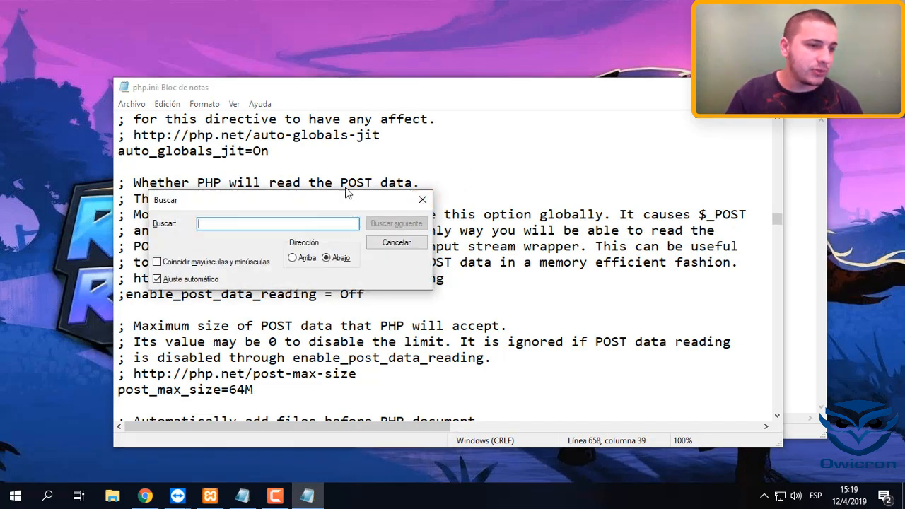
{"action": "left_click", "coordinate": [792, 155]}
{"action": "left_click", "coordinate": [294, 200]}
{"action": "double_click", "coordinate": [288, 186]}
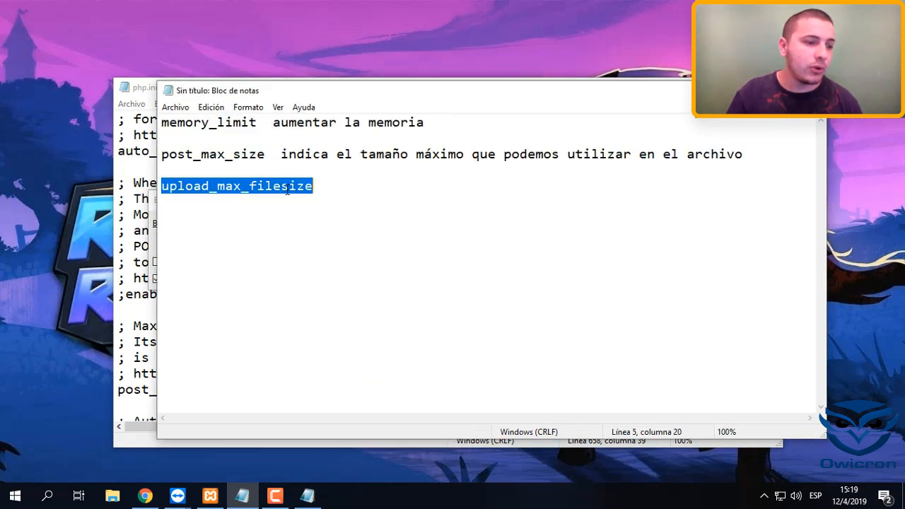
{"action": "left_click", "coordinate": [254, 188]}
{"action": "double_click", "coordinate": [254, 190]}
{"action": "left_click", "coordinate": [253, 190]}
{"action": "double_click", "coordinate": [249, 192]}
{"action": "key", "text": "ctrl+c"}
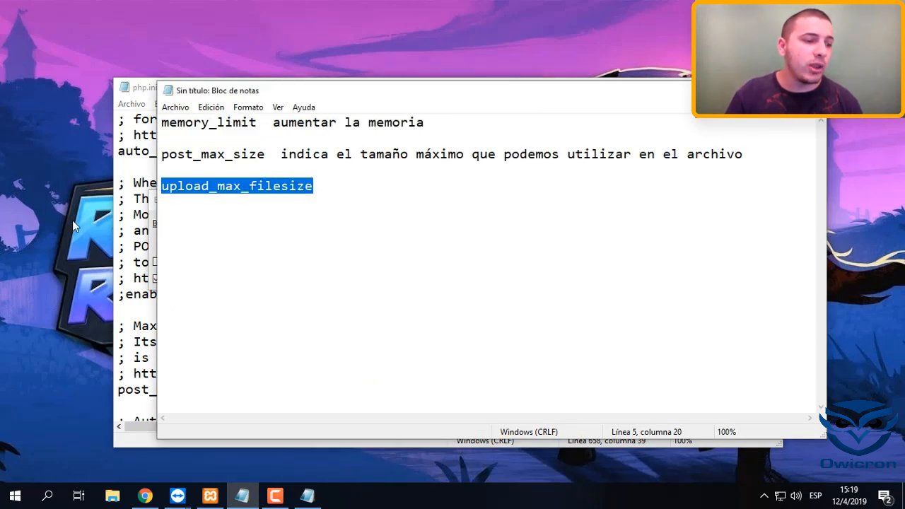
{"action": "left_click", "coordinate": [121, 225]}
{"action": "left_click", "coordinate": [240, 224]}
{"action": "key", "text": "ctrl+v"}
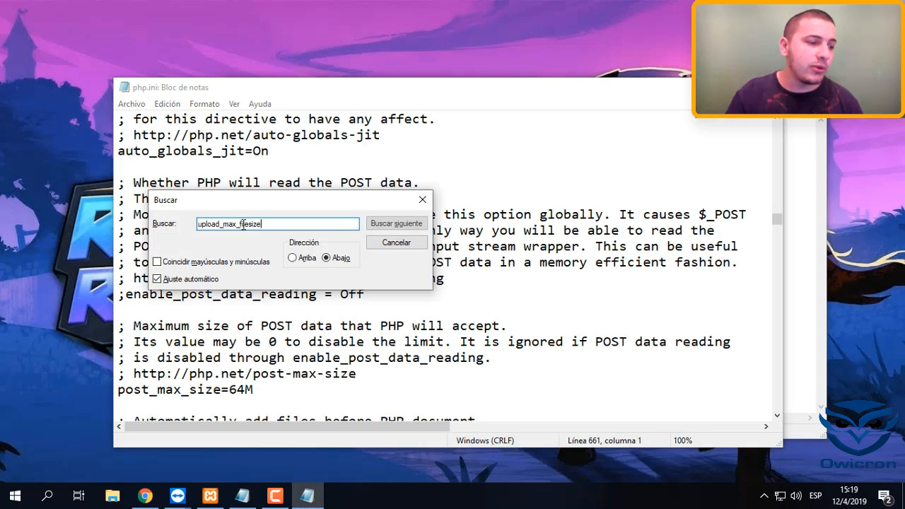
{"action": "key", "text": "Return"}
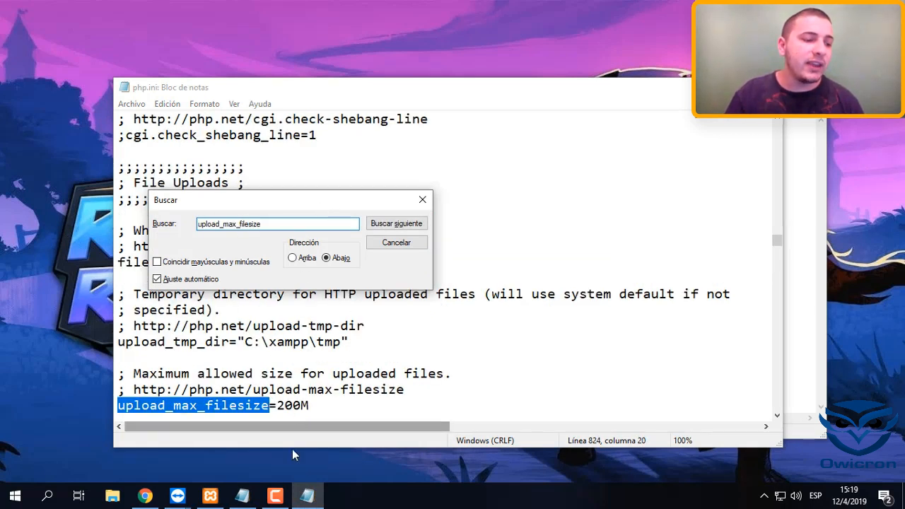
Examine the value assigned to upload_max_filesize in php.ini, checking it against the directive list in the notes
{"action": "left_click_drag", "start_coordinate": [275, 405], "coordinate": [317, 408]}
{"action": "left_click", "coordinate": [317, 408]}
{"action": "left_click", "coordinate": [804, 184]}
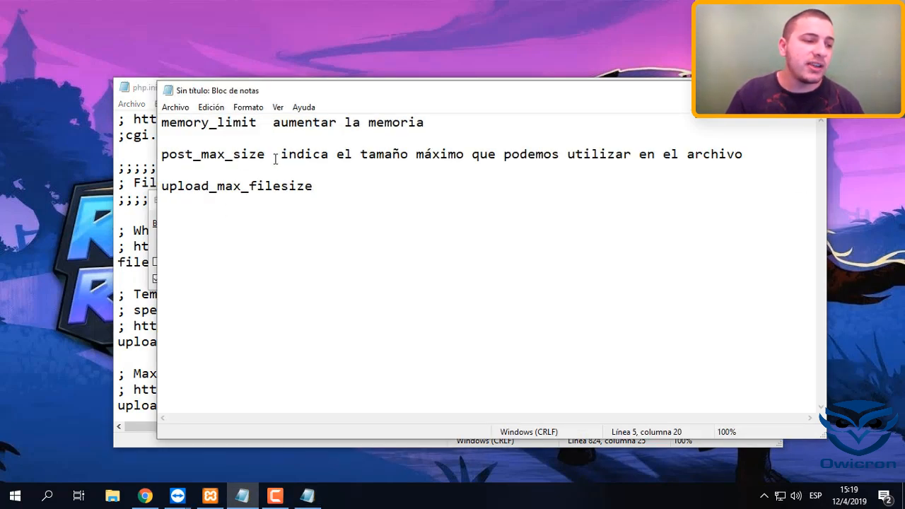
{"action": "key", "text": "alt+Tab"}
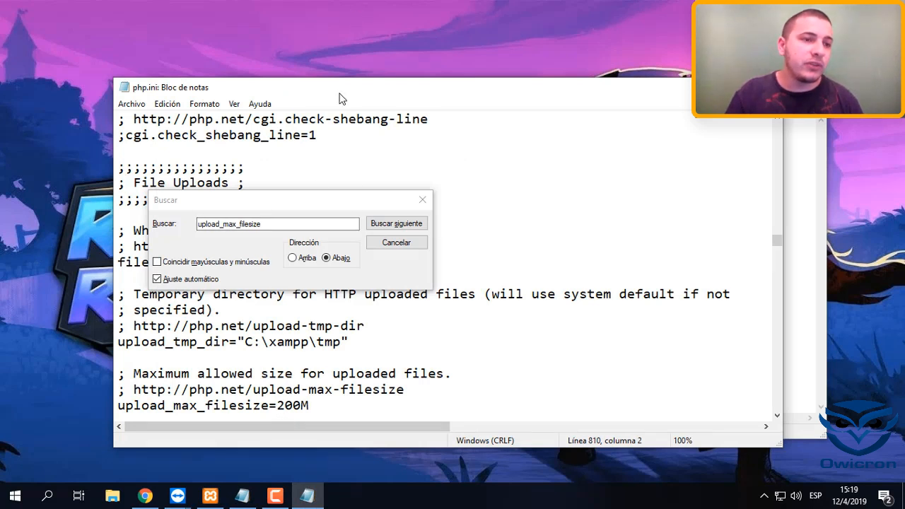
{"action": "double_click", "coordinate": [275, 408]}
{"action": "left_click_drag", "start_coordinate": [277, 408], "coordinate": [314, 410]}
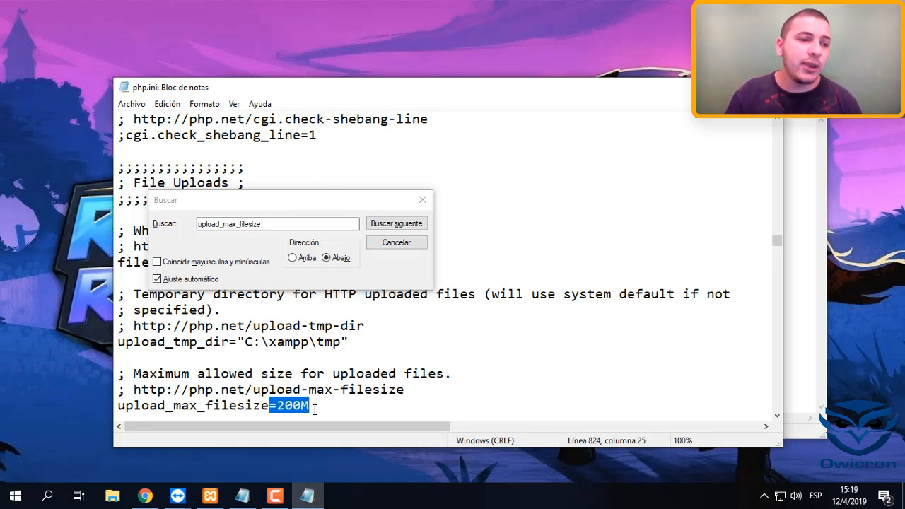
{"action": "left_click", "coordinate": [316, 406]}
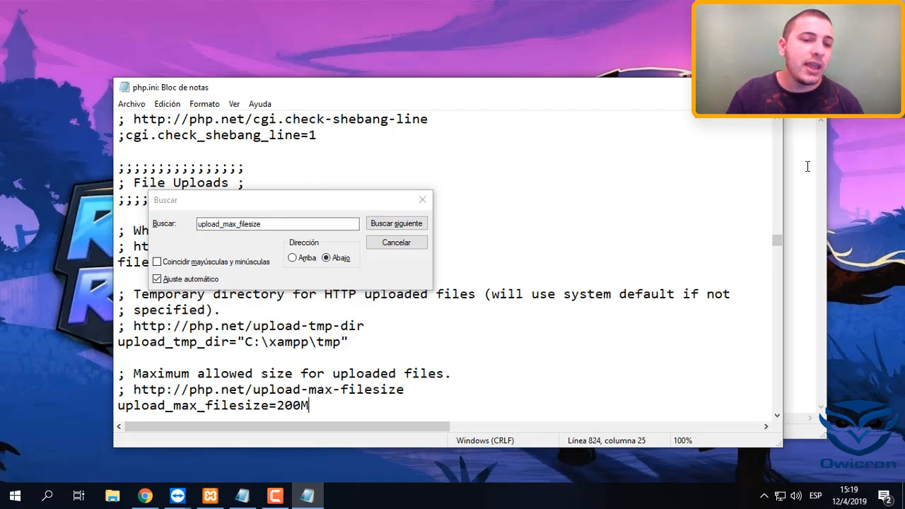
Review the post_max_size entry in the untitled notes and return to the php.ini search dialog
{"action": "left_click", "coordinate": [808, 166]}
{"action": "left_click_drag", "start_coordinate": [273, 157], "coordinate": [161, 158]}
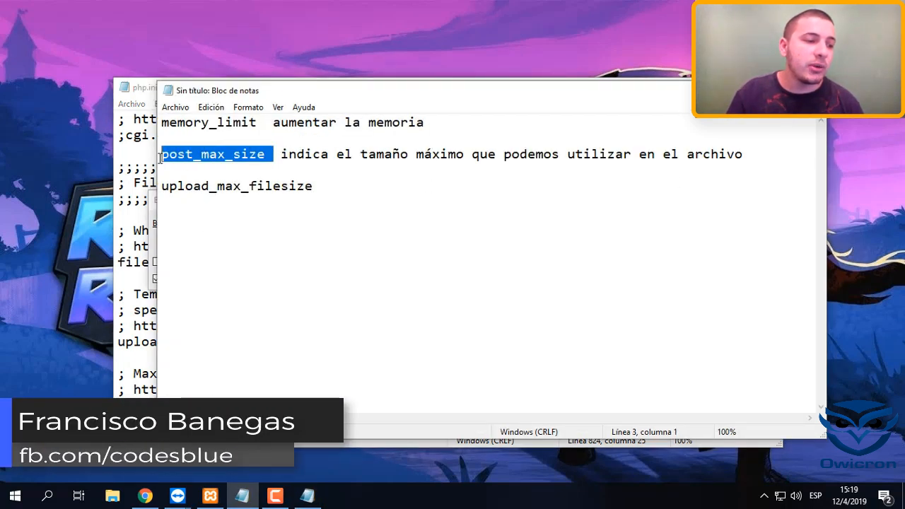
{"action": "left_click", "coordinate": [224, 169]}
{"action": "left_click_drag", "start_coordinate": [284, 156], "coordinate": [177, 160]}
{"action": "left_click", "coordinate": [228, 170]}
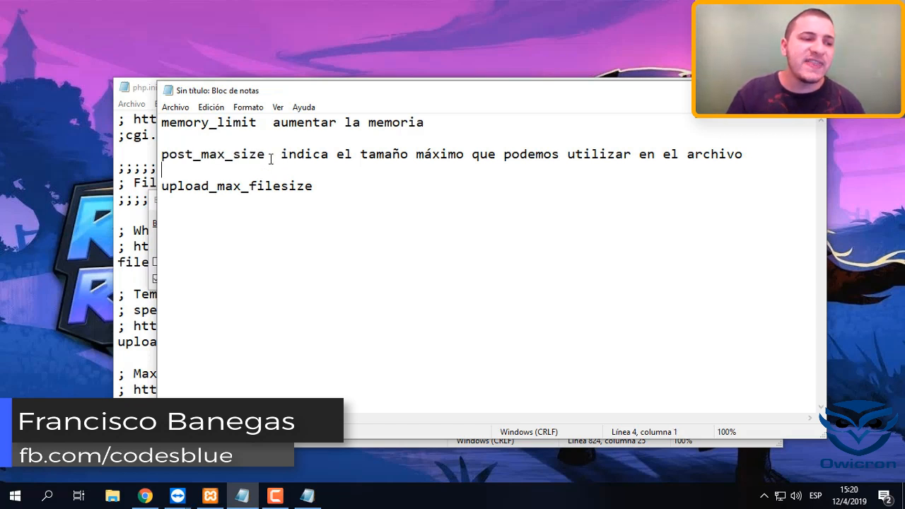
{"action": "left_click_drag", "start_coordinate": [273, 159], "coordinate": [162, 159]}
{"action": "left_click", "coordinate": [309, 207]}
{"action": "key", "text": "ctrl+a"}
{"action": "left_click", "coordinate": [302, 234]}
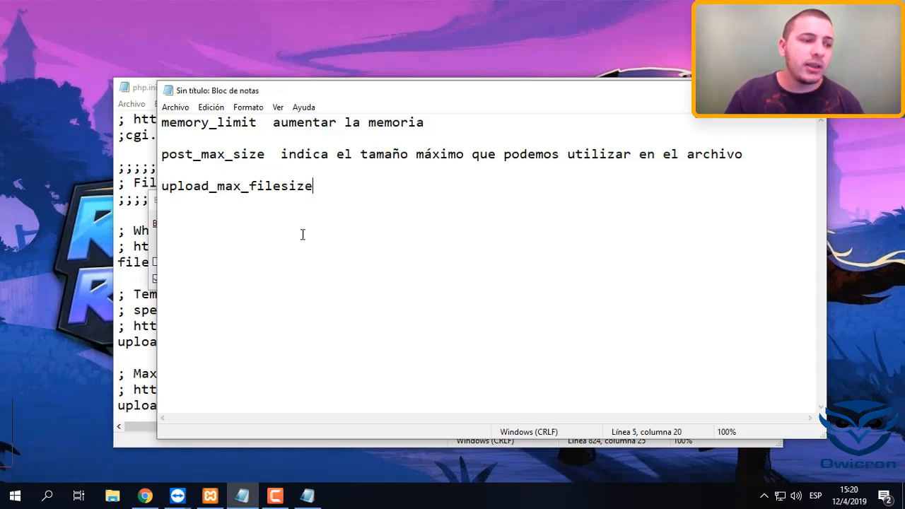
{"action": "left_click", "coordinate": [152, 235]}
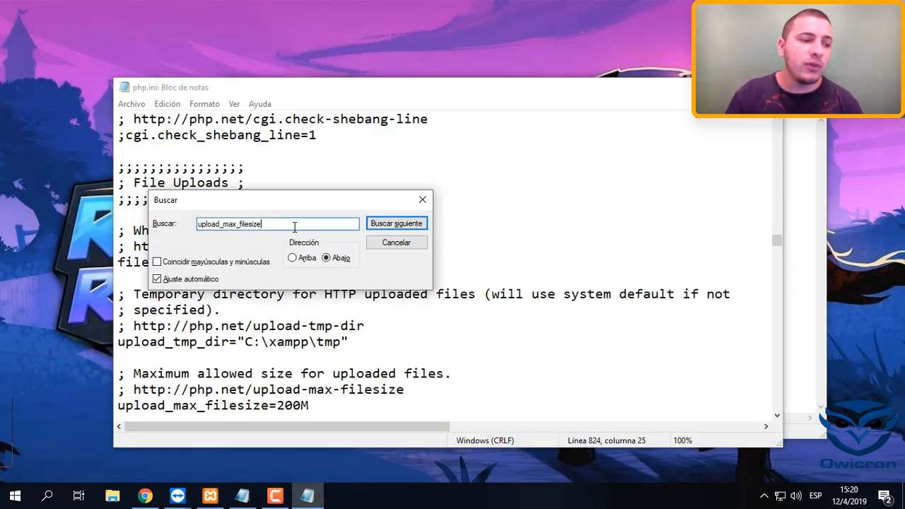
Find post_max_size in php.ini using the name copied from the notes, and set its value to 0
{"action": "left_click", "coordinate": [795, 211]}
{"action": "left_click_drag", "start_coordinate": [265, 154], "coordinate": [162, 154]}
{"action": "key", "text": "ctrl+c"}
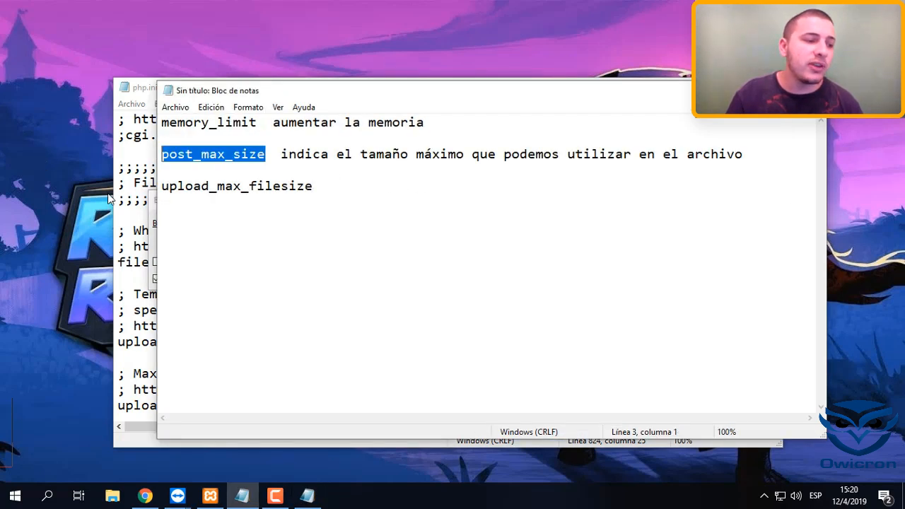
{"action": "left_click", "coordinate": [152, 234]}
{"action": "left_click_drag", "start_coordinate": [275, 225], "coordinate": [211, 224]}
{"action": "key", "text": "ctrl+v"}
{"action": "left_click_drag", "start_coordinate": [276, 224], "coordinate": [104, 214]}
{"action": "key", "text": "ctrl+v"}
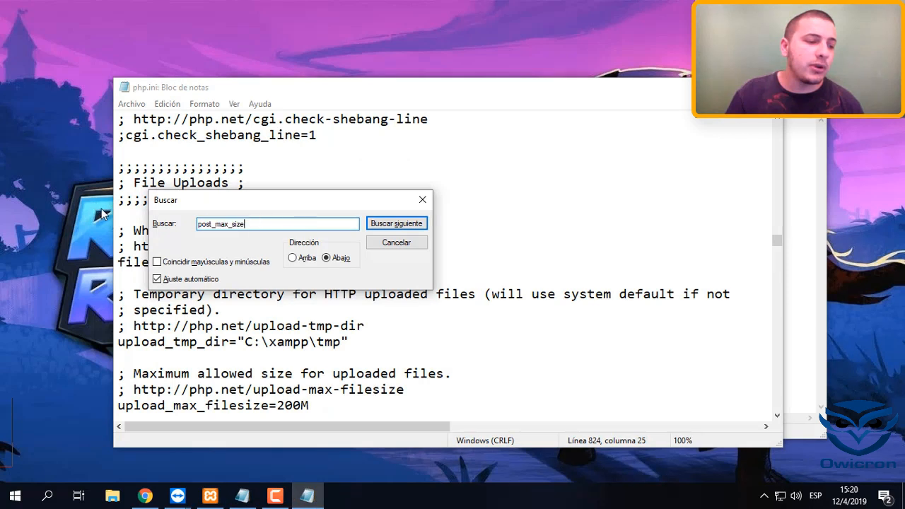
{"action": "key", "text": "Return"}
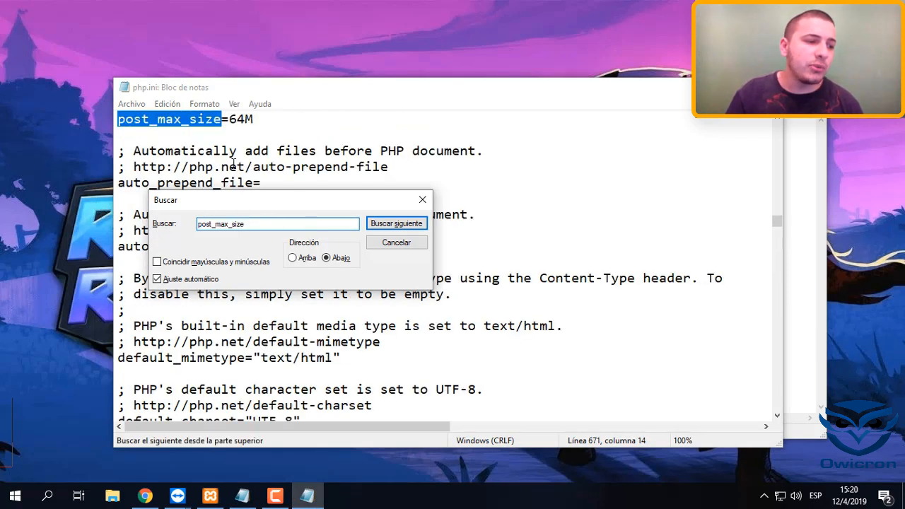
{"action": "left_click_drag", "start_coordinate": [229, 119], "coordinate": [253, 119]}
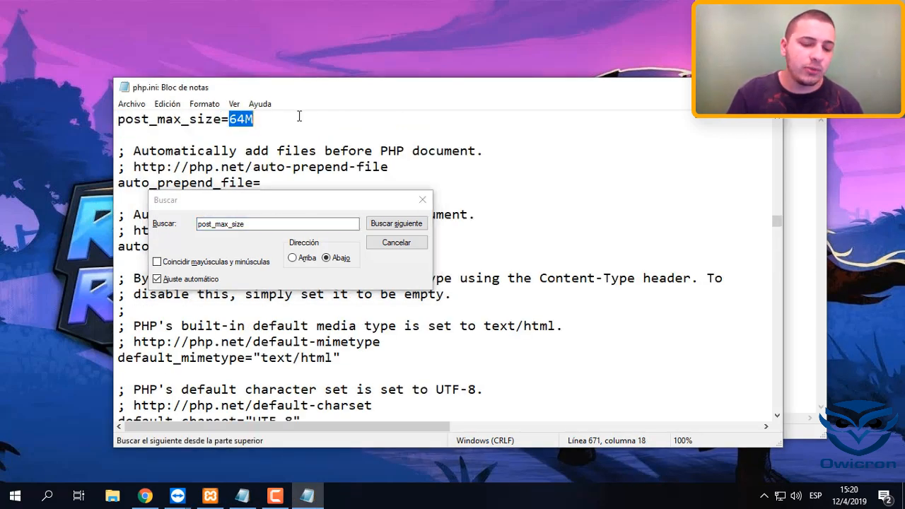
{"action": "type", "text": "0"}
Copy upload_max_filesize from the notes again and locate that directive in php.ini
{"action": "key", "text": "alt+Tab"}
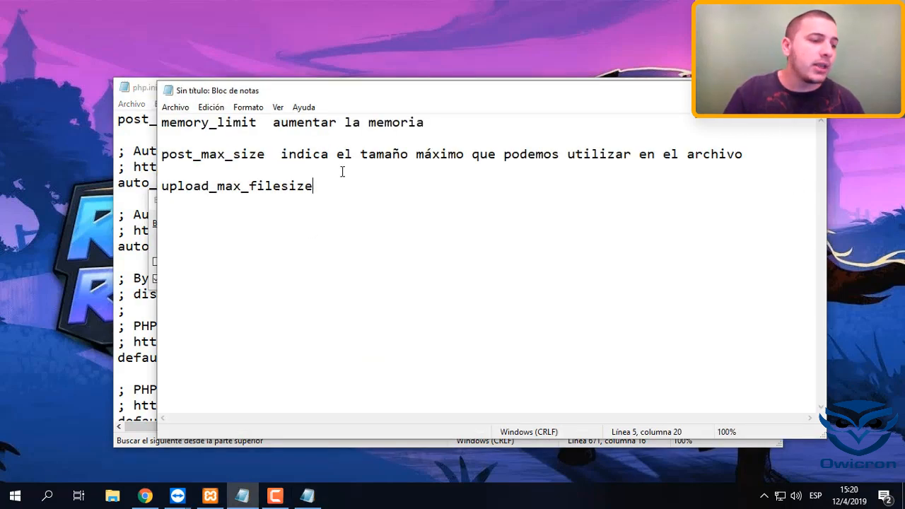
{"action": "left_click_drag", "start_coordinate": [314, 186], "coordinate": [3, 157]}
{"action": "double_click", "coordinate": [275, 187]}
{"action": "left_click", "coordinate": [274, 186]}
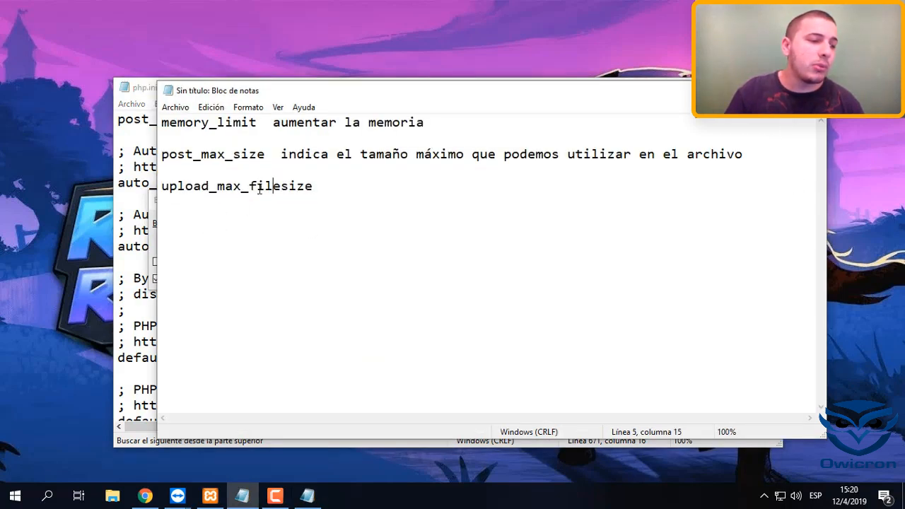
{"action": "double_click", "coordinate": [260, 189]}
{"action": "key", "text": "ctrl+c"}
{"action": "left_click", "coordinate": [150, 230]}
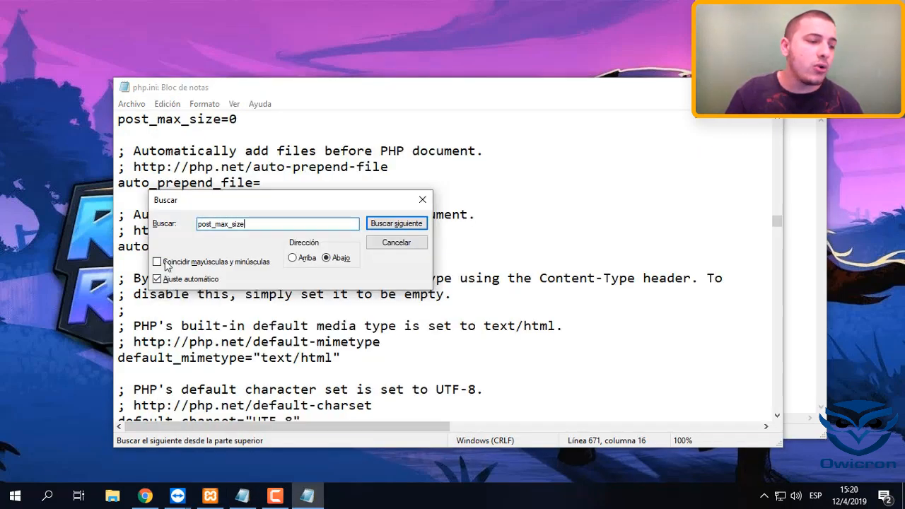
{"action": "double_click", "coordinate": [250, 224]}
{"action": "key", "text": "ctrl+v"}
{"action": "key", "text": "Return"}
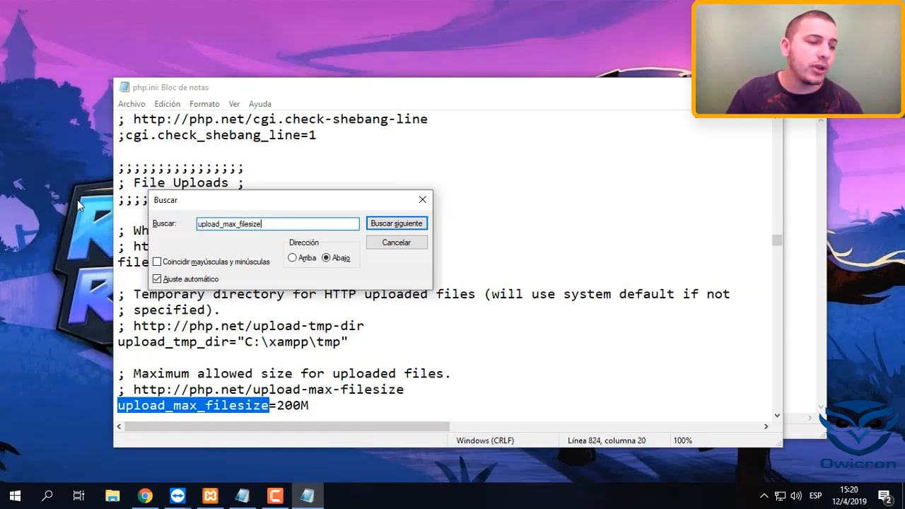
Set upload_max_filesize to 700M in php.ini and close the search dialog
{"action": "left_click", "coordinate": [276, 406]}
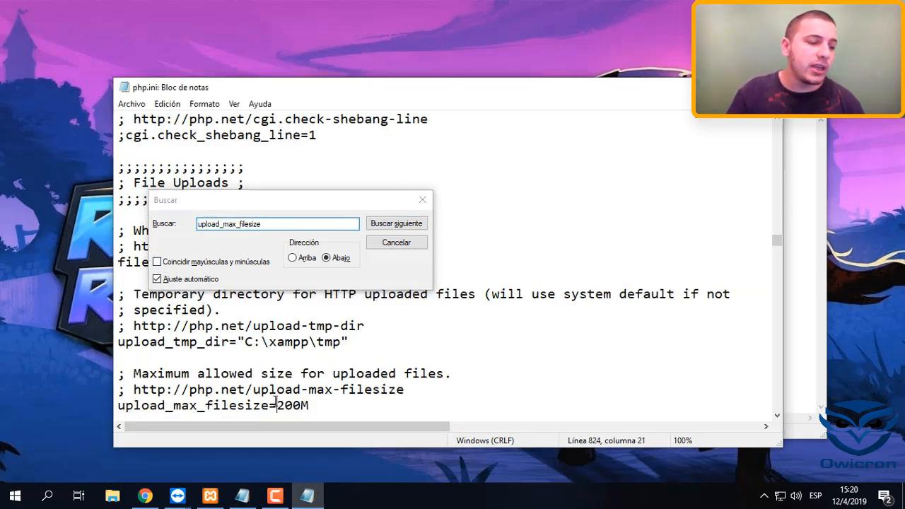
{"action": "left_click_drag", "start_coordinate": [286, 409], "coordinate": [300, 406]}
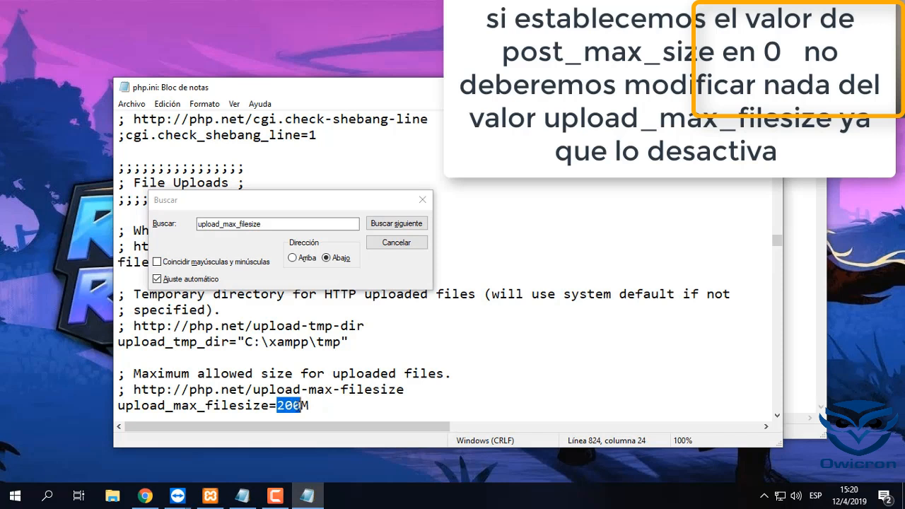
{"action": "type", "text": "700"}
{"action": "left_click_drag", "start_coordinate": [265, 204], "coordinate": [541, 220]}
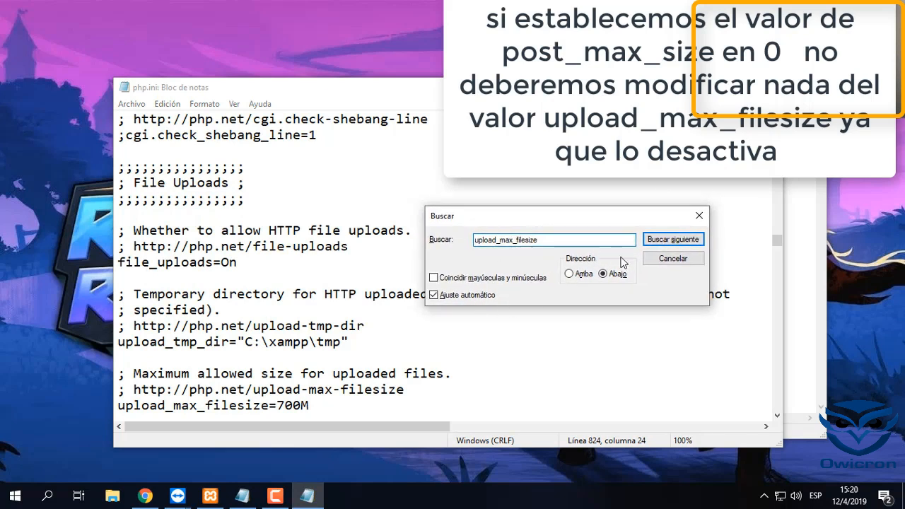
{"action": "left_click", "coordinate": [683, 263]}
{"action": "left_click", "coordinate": [134, 278]}
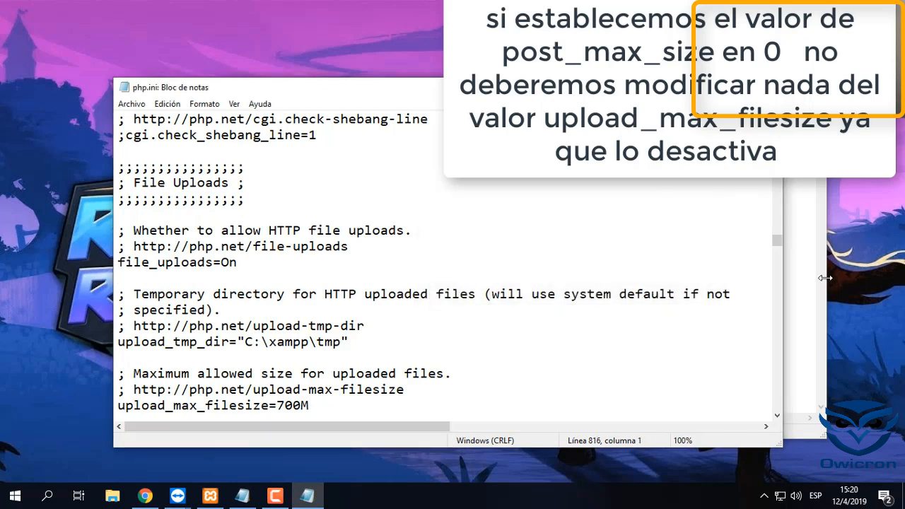
Save php.ini and put away the untitled notes window
{"action": "left_click", "coordinate": [132, 104]}
{"action": "left_click", "coordinate": [178, 154]}
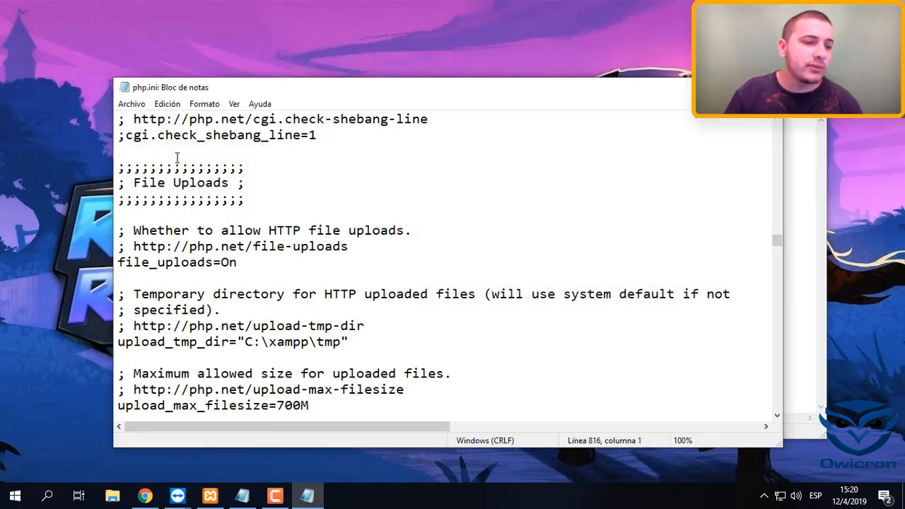
{"action": "left_click", "coordinate": [790, 142]}
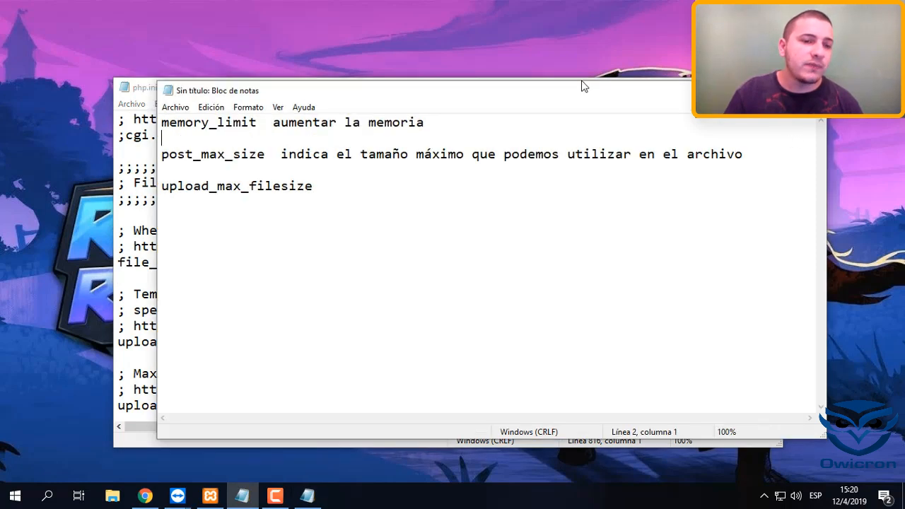
{"action": "left_click", "coordinate": [750, 89]}
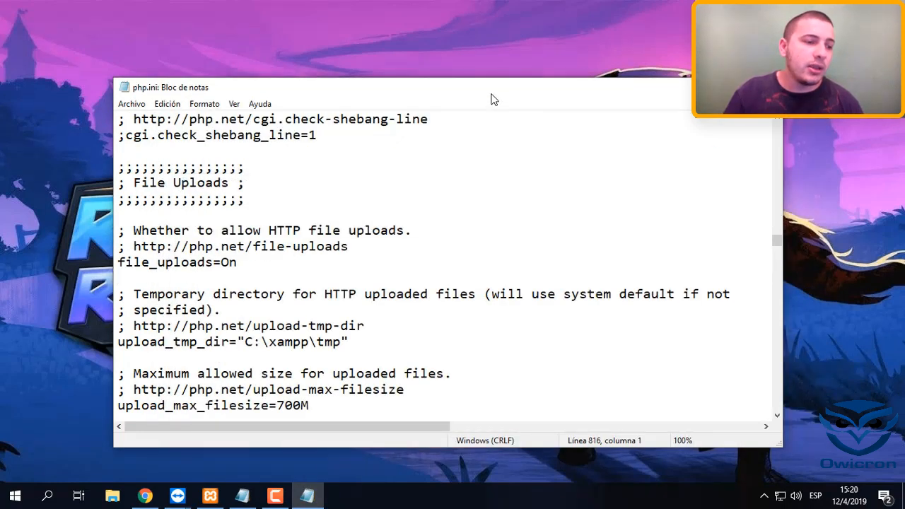
Switch to the XAMPP Control Panel and minimize the php.ini window behind it
{"action": "left_click_drag", "start_coordinate": [493, 100], "coordinate": [501, 139]}
{"action": "mouse_move", "coordinate": [505, 81]}
{"action": "left_mouse_down"}
{"action": "mouse_move", "coordinate": [505, 95]}
{"action": "mouse_move", "coordinate": [506, 74]}
{"action": "left_mouse_up"}
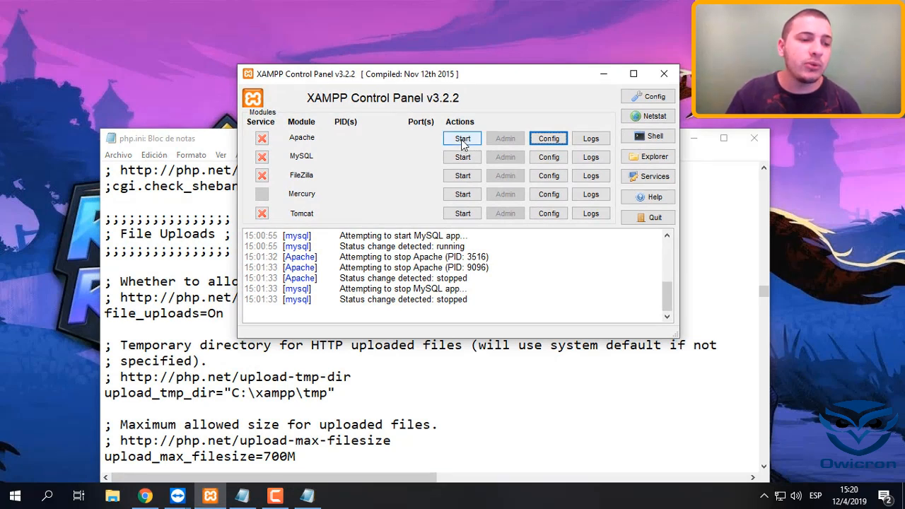
{"action": "mouse_move", "coordinate": [471, 78]}
{"action": "left_mouse_down"}
{"action": "mouse_move", "coordinate": [467, 110]}
{"action": "mouse_move", "coordinate": [452, 109]}
{"action": "mouse_move", "coordinate": [480, 93]}
{"action": "mouse_move", "coordinate": [462, 93]}
{"action": "mouse_move", "coordinate": [471, 78]}
{"action": "left_mouse_up"}
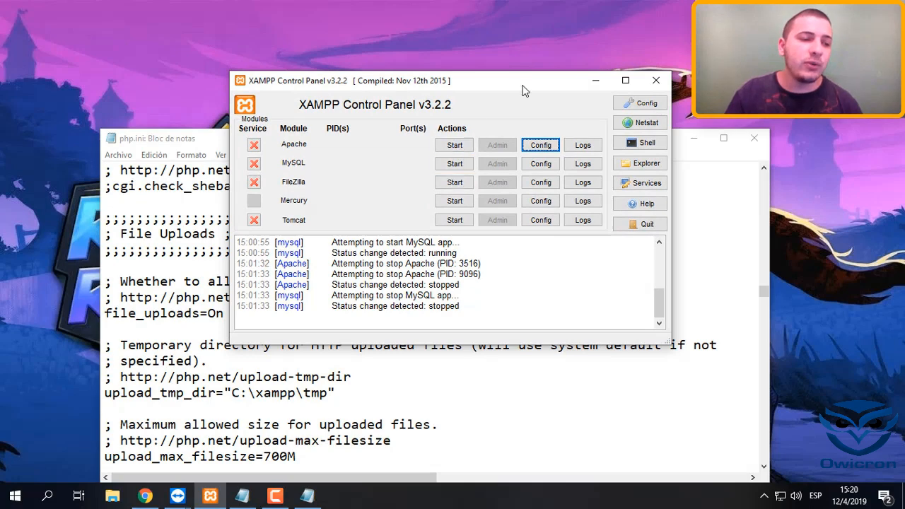
{"action": "mouse_move", "coordinate": [523, 86]}
{"action": "left_mouse_down"}
{"action": "mouse_move", "coordinate": [536, 117]}
{"action": "mouse_move", "coordinate": [486, 110]}
{"action": "mouse_move", "coordinate": [509, 97]}
{"action": "left_mouse_up"}
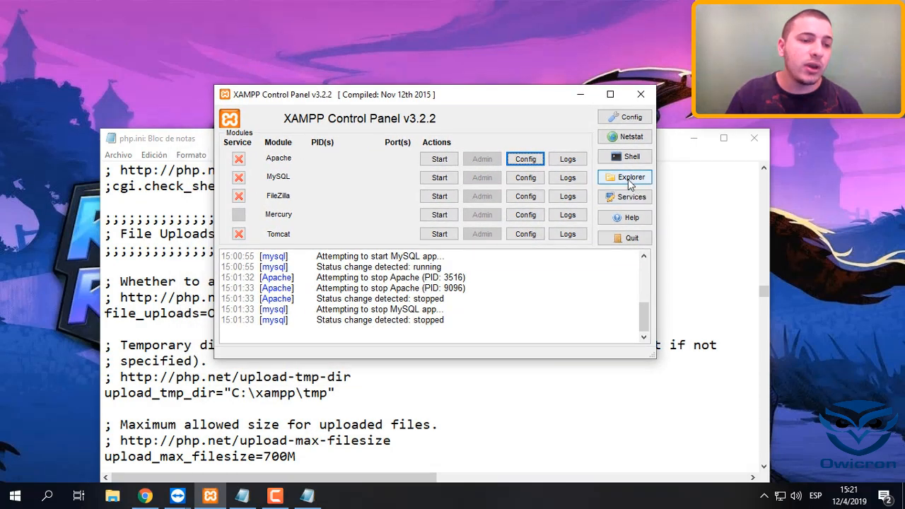
{"action": "left_click", "coordinate": [693, 196]}
{"action": "left_click", "coordinate": [694, 138]}
Reposition the XAMPP Control Panel on the desktop and start the Apache module
{"action": "left_click_drag", "start_coordinate": [412, 97], "coordinate": [442, 94]}
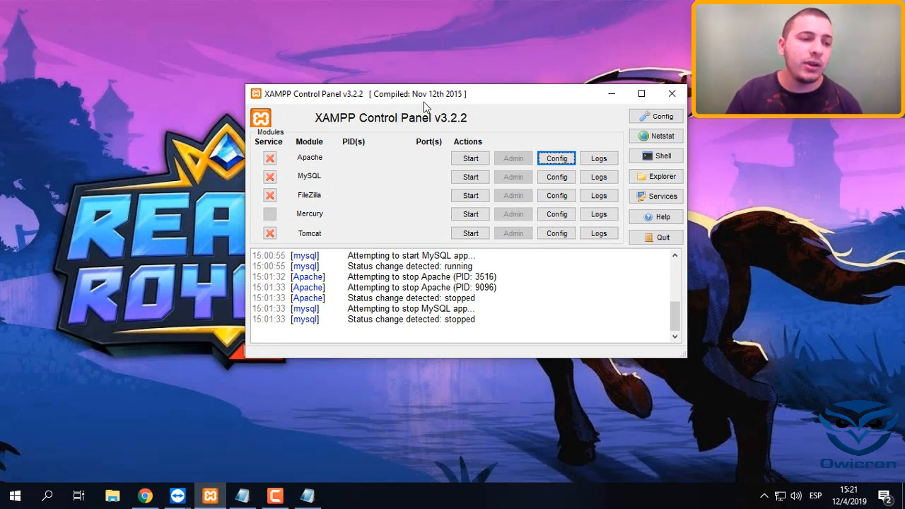
{"action": "left_click_drag", "start_coordinate": [484, 100], "coordinate": [450, 80]}
{"action": "left_click", "coordinate": [471, 143]}
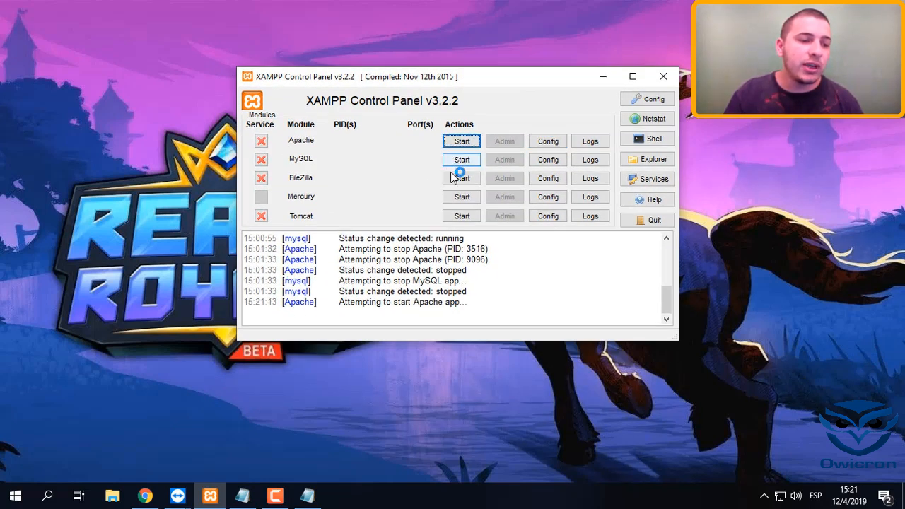